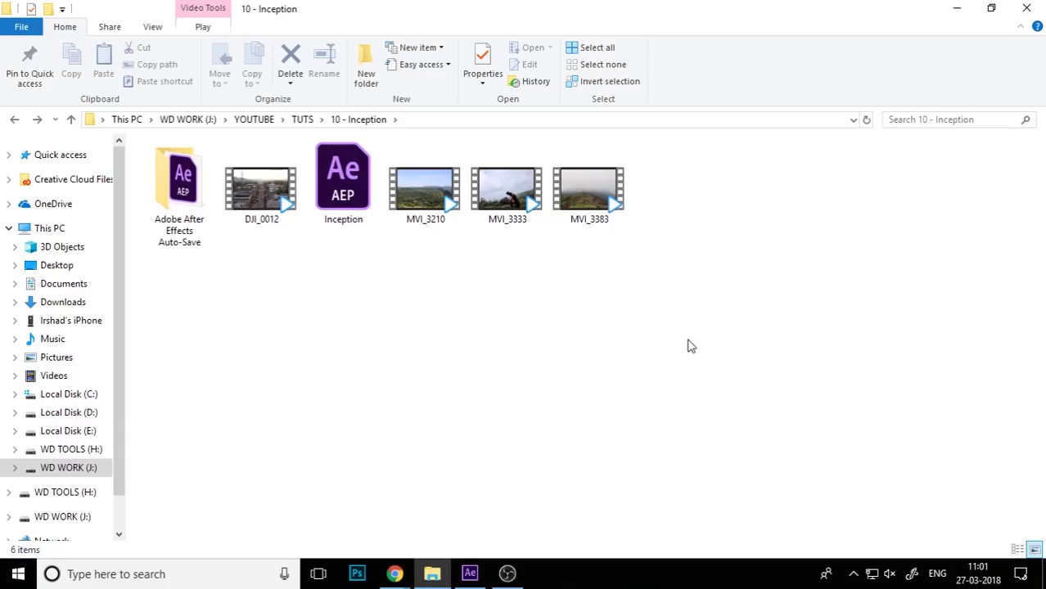
- Play the hilltop clips in PotPlayer, skipping from MVI_3210 to MVI_3333 and then MVI_3383
double_click(438, 214)
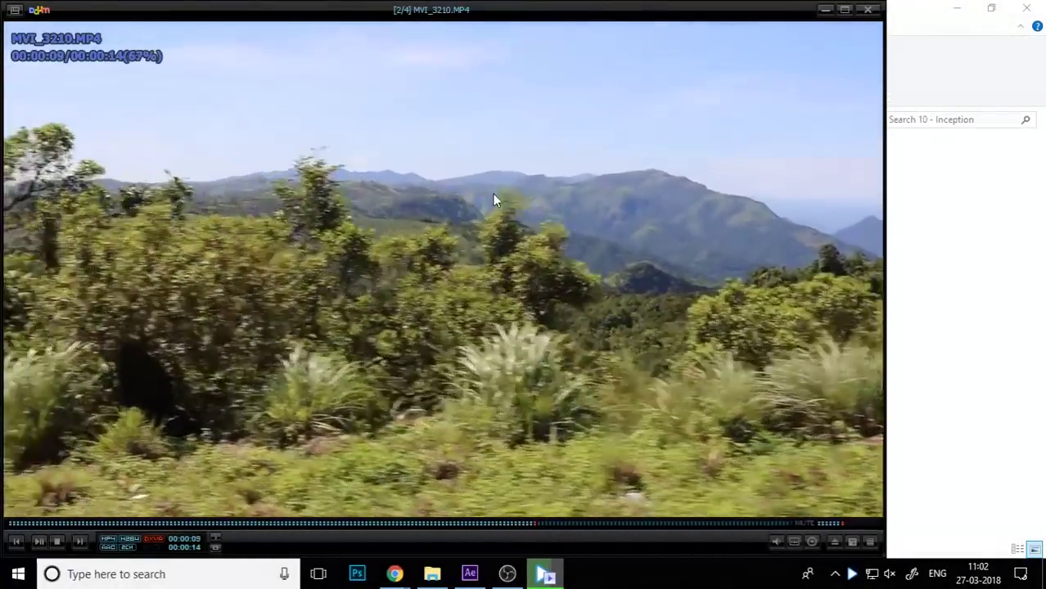
key(Page_Down)
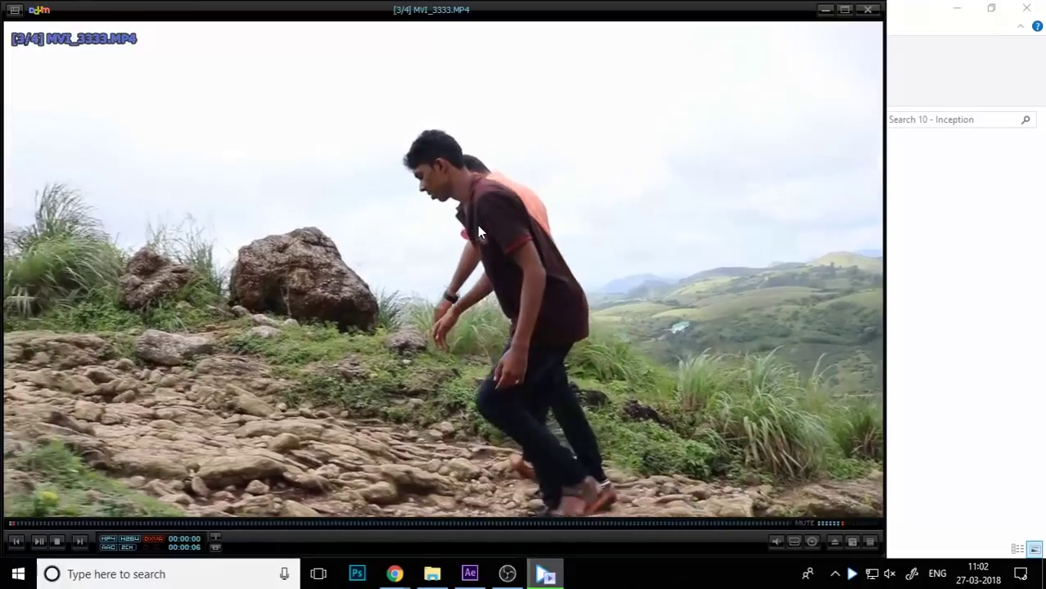
key(space)
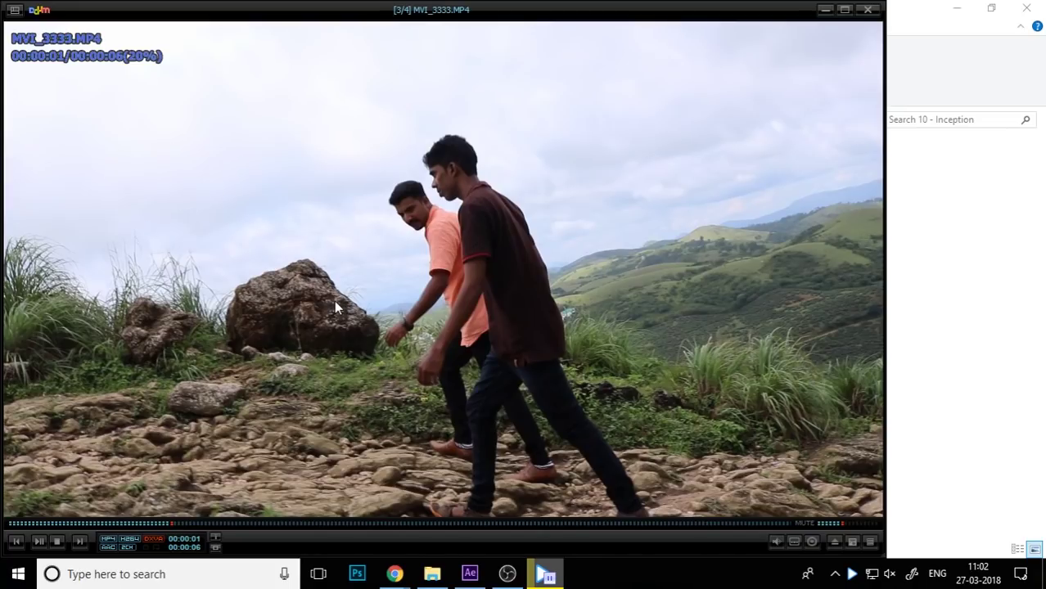
key(Page_Down)
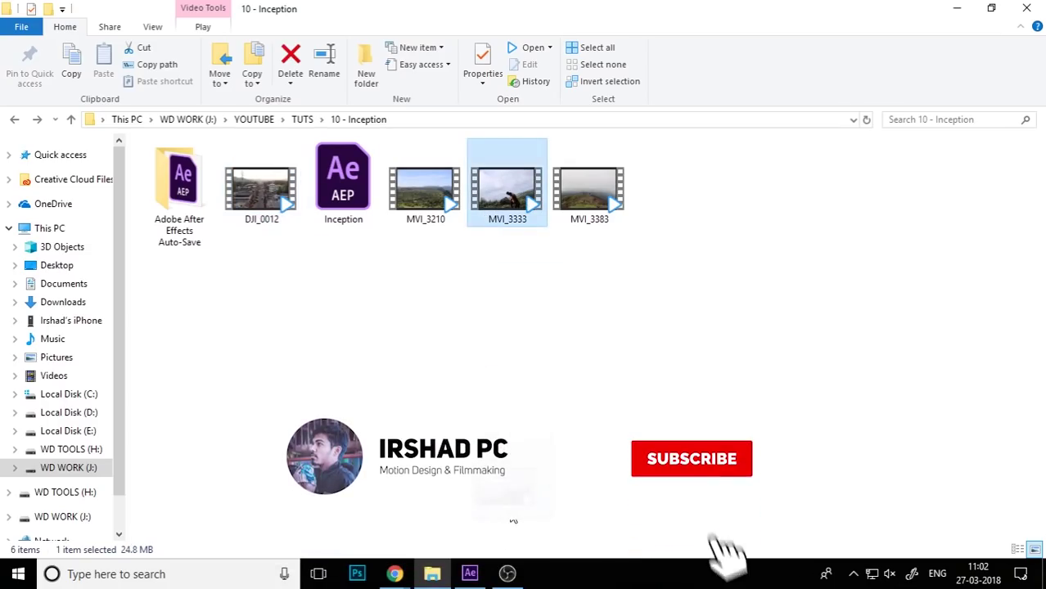
- Import MVI_3333, build a 1920×1080 29.97 fps composition from it, and preview it to find the cut point
drag(513, 521, 106, 288)
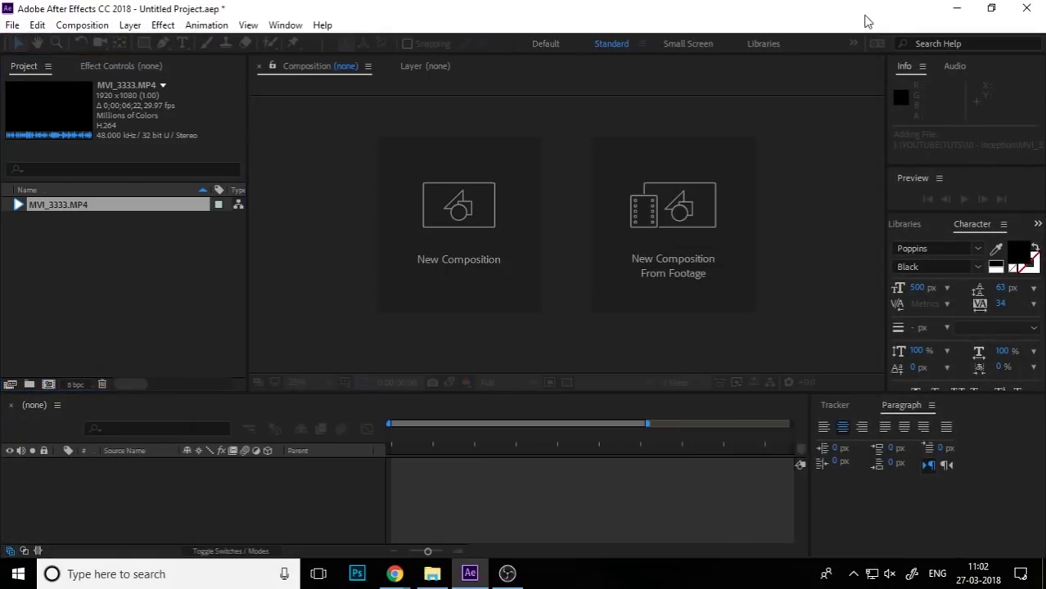
mouse_move(95, 206)
mouse_down()
mouse_move(75, 204)
mouse_move(47, 383)
mouse_up()
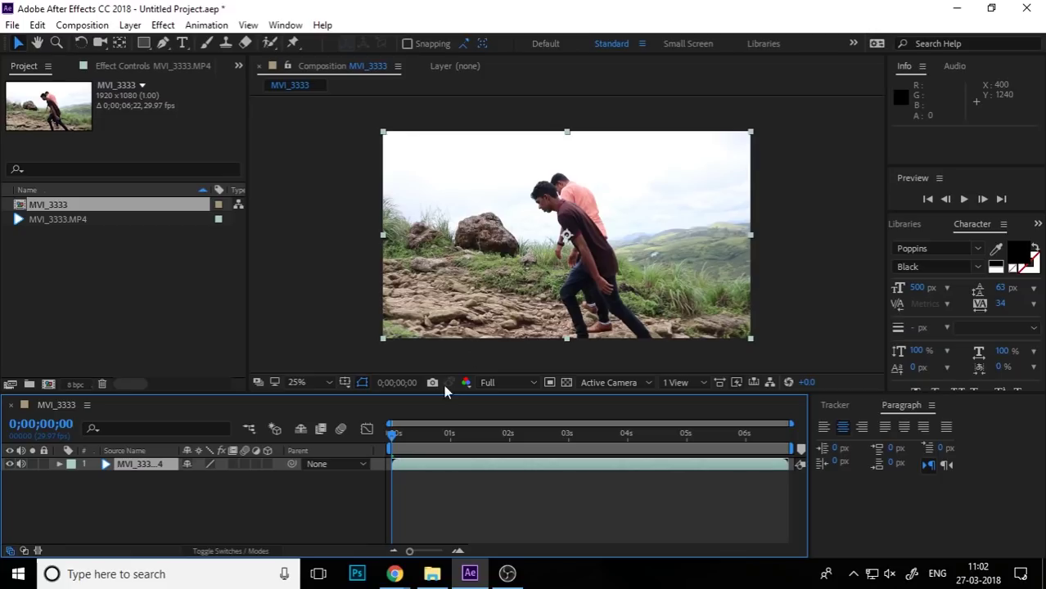
drag(399, 438, 266, 458)
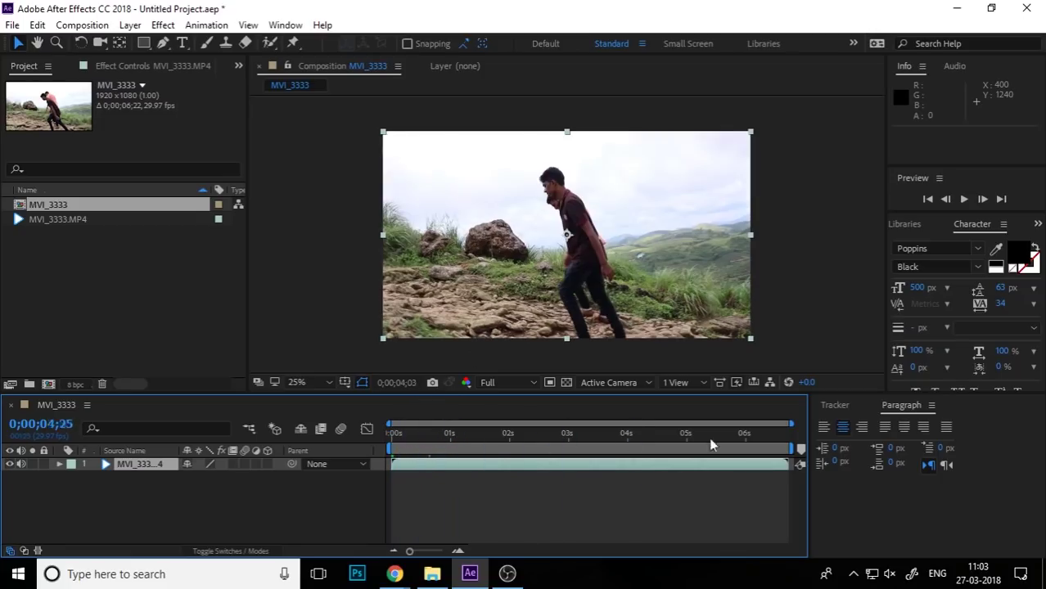
key(space)
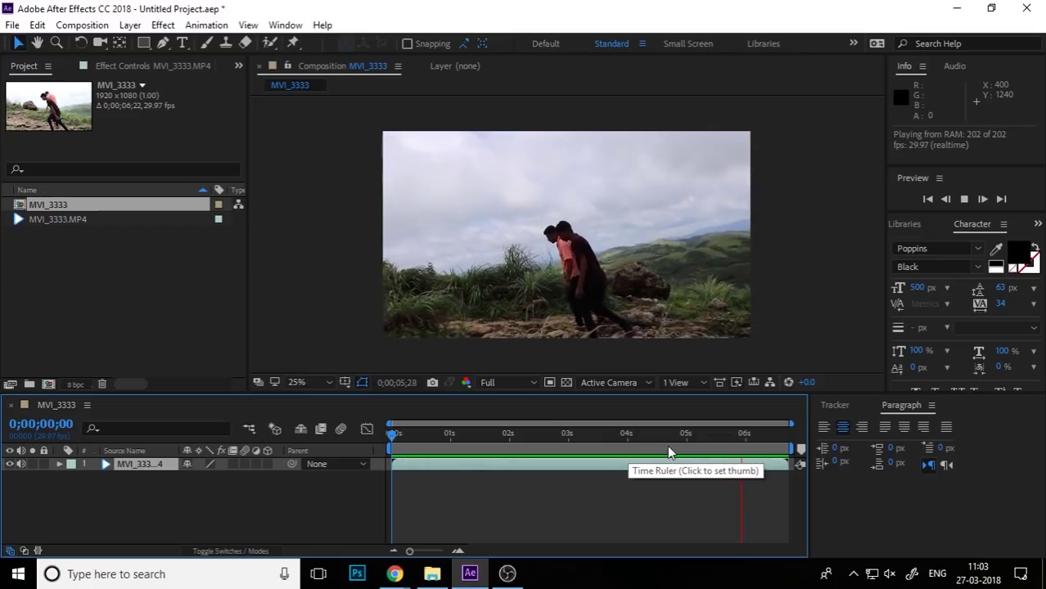
mouse_move(667, 445)
mouse_down()
mouse_move(485, 446)
mouse_move(560, 448)
mouse_move(544, 445)
mouse_up()
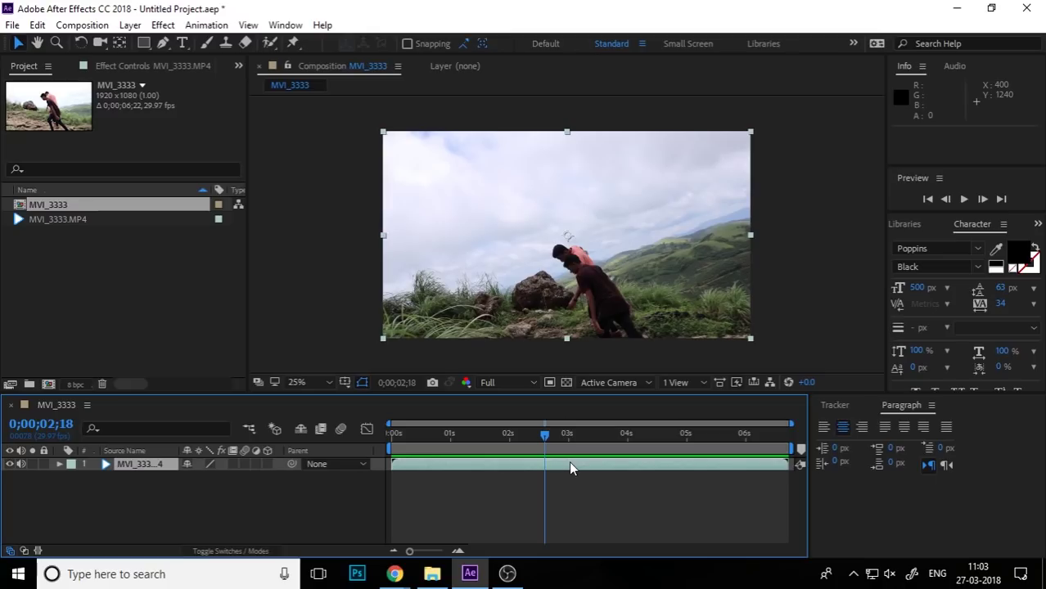
- Split MVI_3333 at 0;00;02;18, delete the opening part, and slide the remainder to start at 0s
key(ctrl+shift+d)
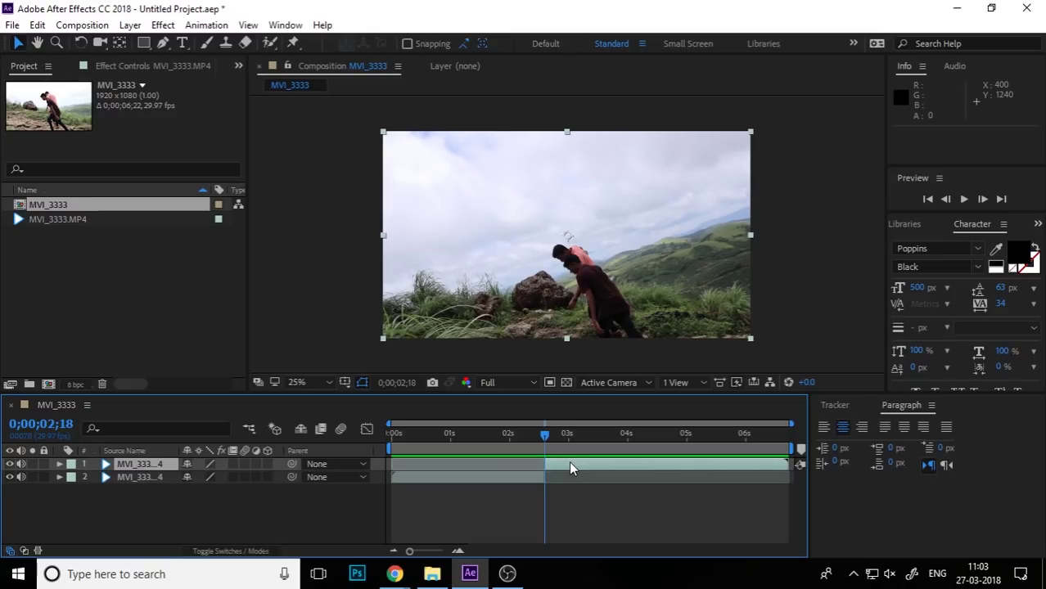
click(151, 480)
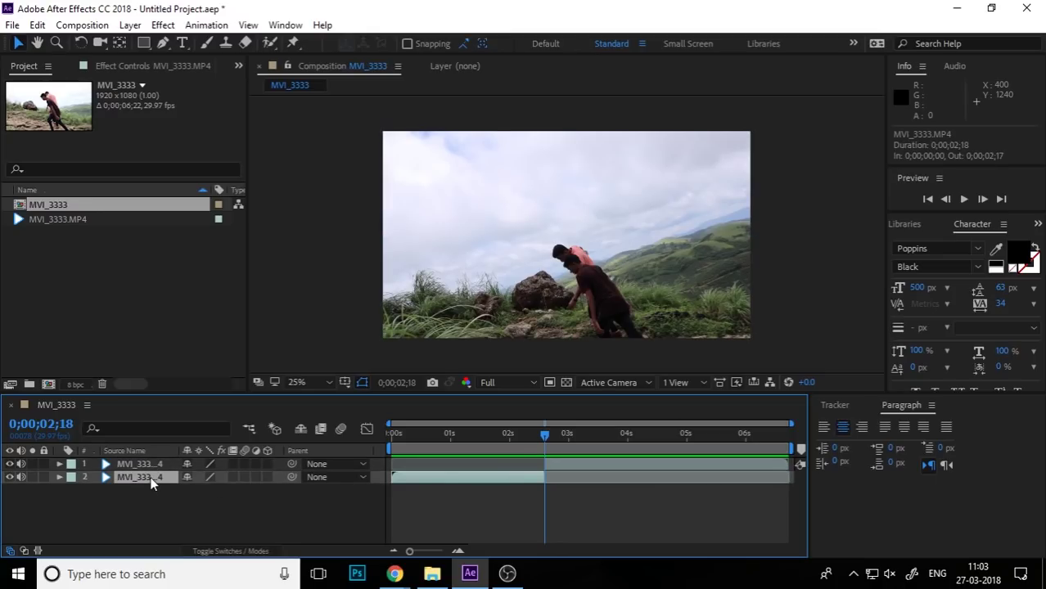
key(Delete)
key(Home)
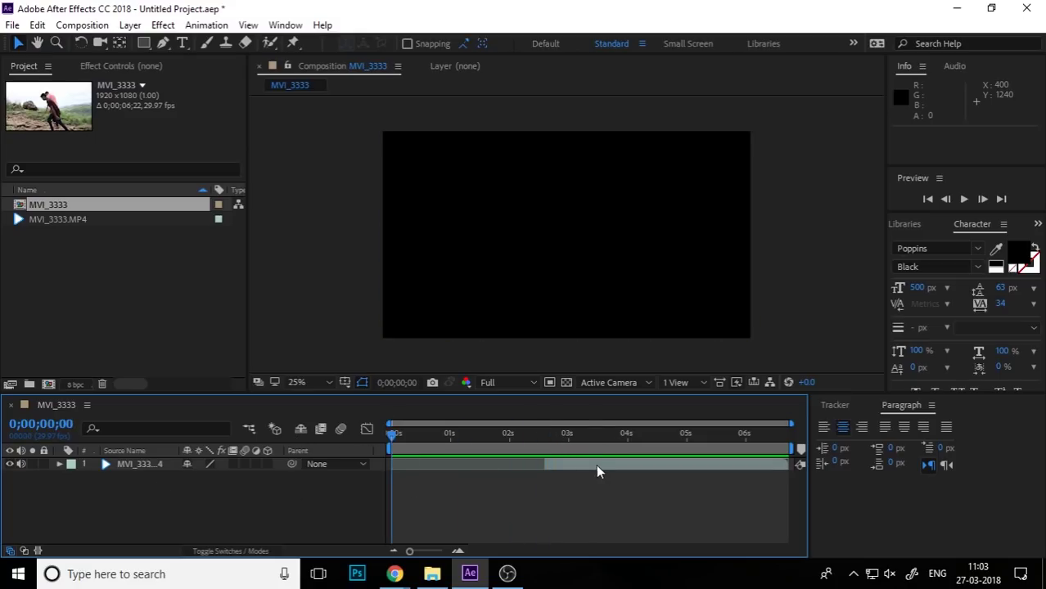
drag(596, 464, 444, 473)
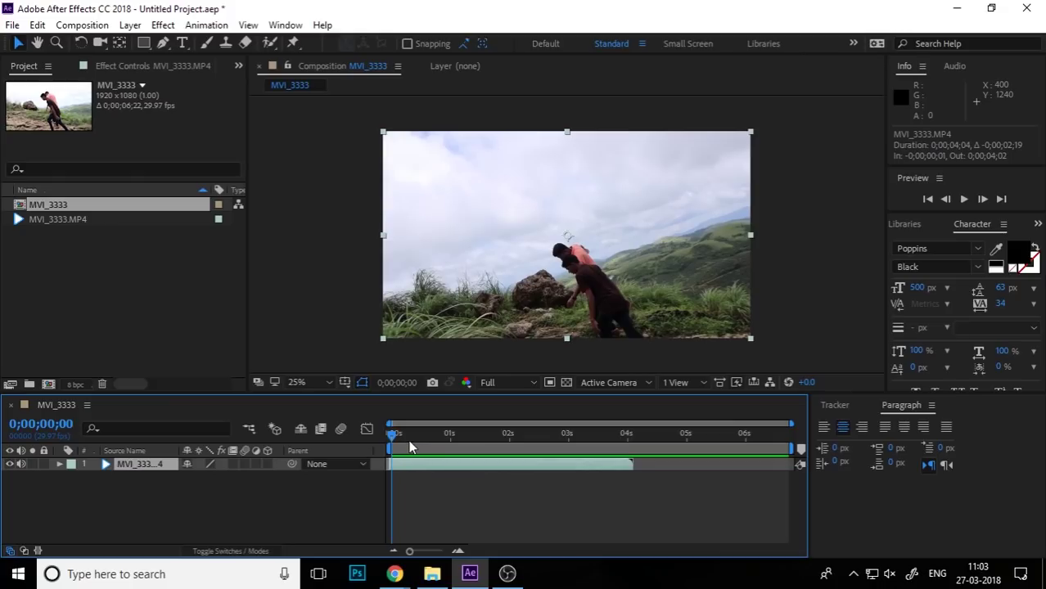
drag(411, 444, 630, 452)
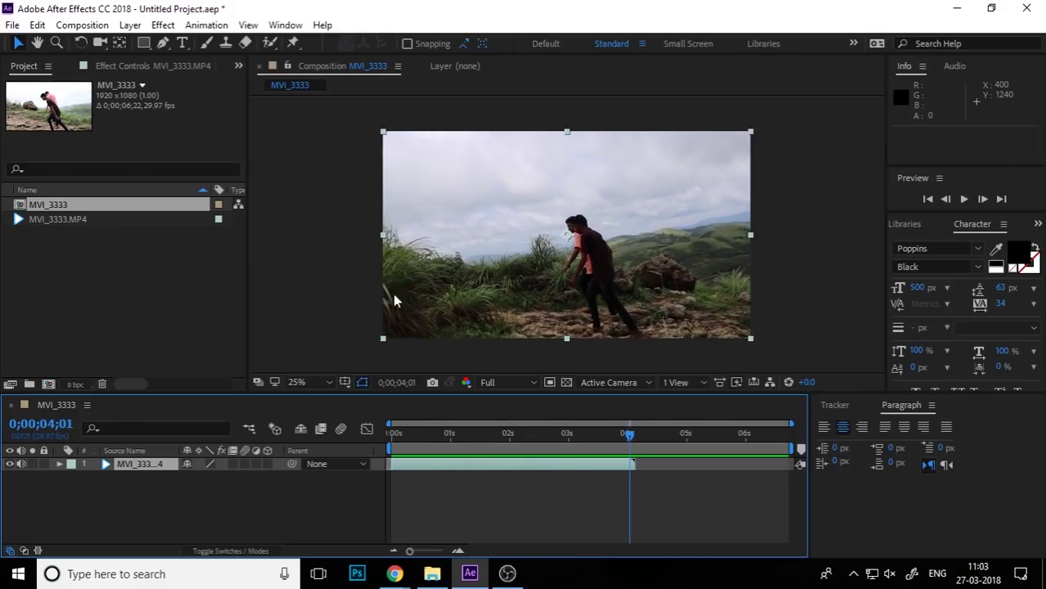
- Set the MVI_3333 composition duration to 0;00;04;00 in Composition Settings
click(81, 25)
click(111, 66)
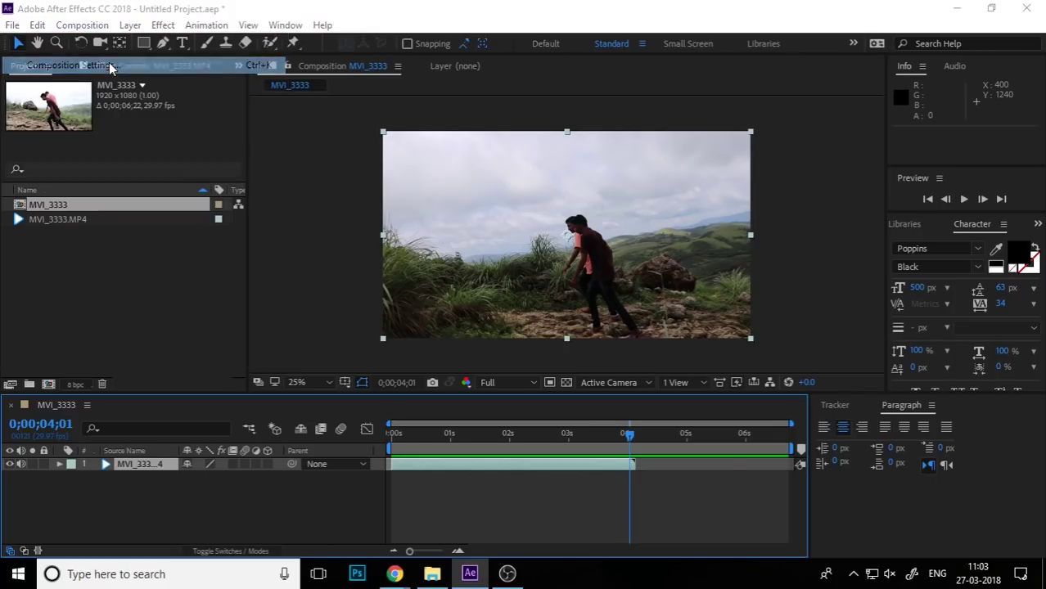
mouse_move(513, 89)
mouse_down()
mouse_move(922, 205)
mouse_move(943, 78)
mouse_up()
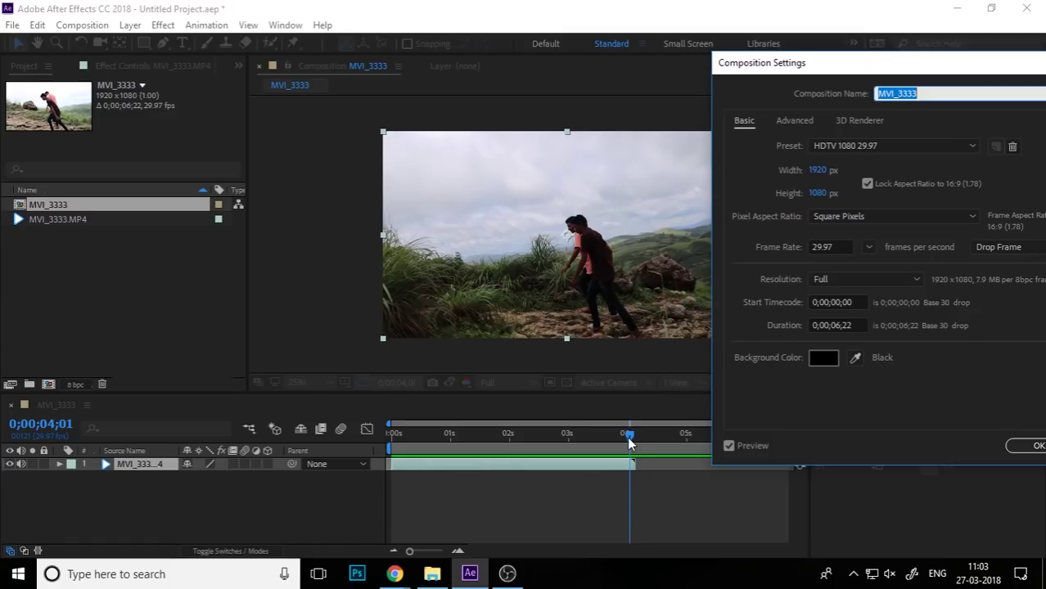
drag(842, 64, 750, 49)
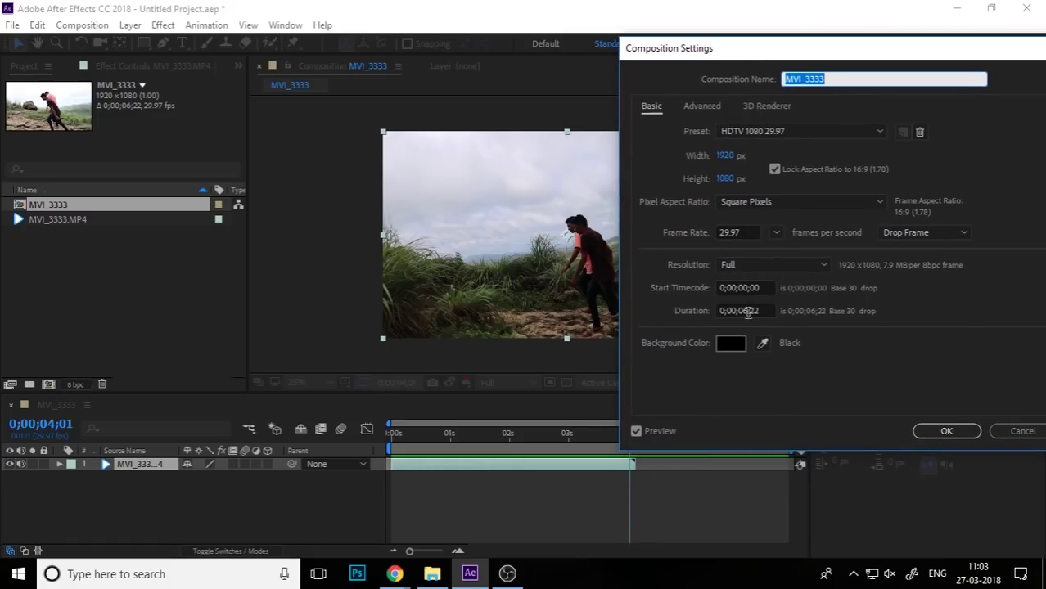
double_click(744, 311)
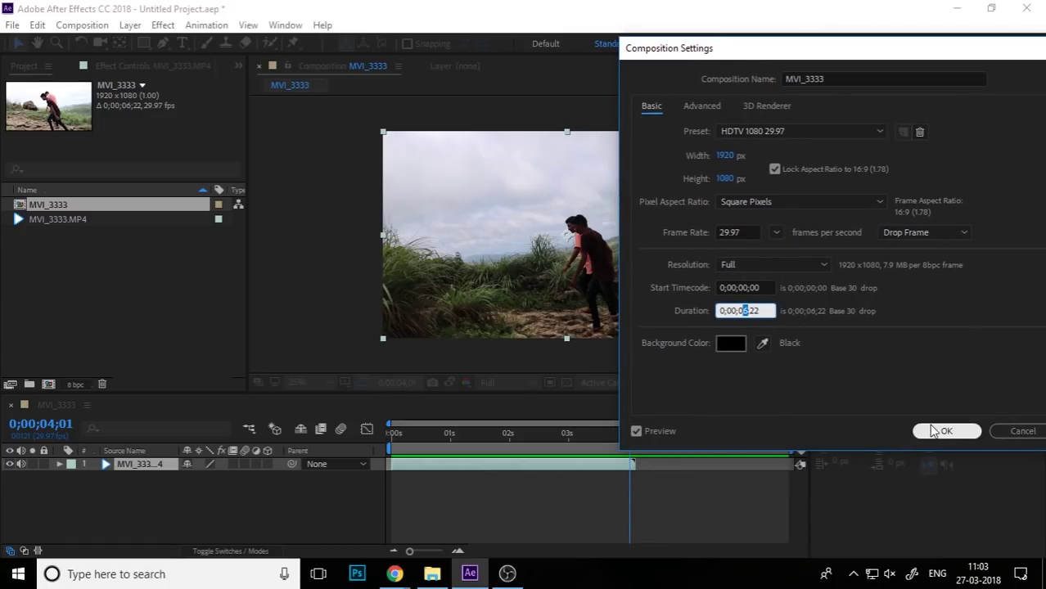
text(04)
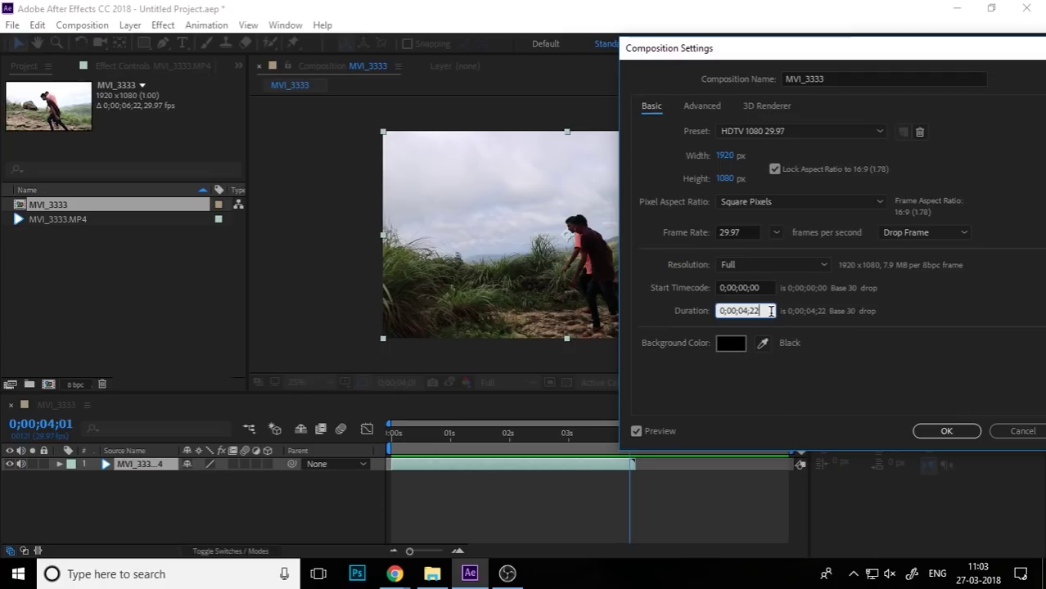
key(BackSpace)
text(0)
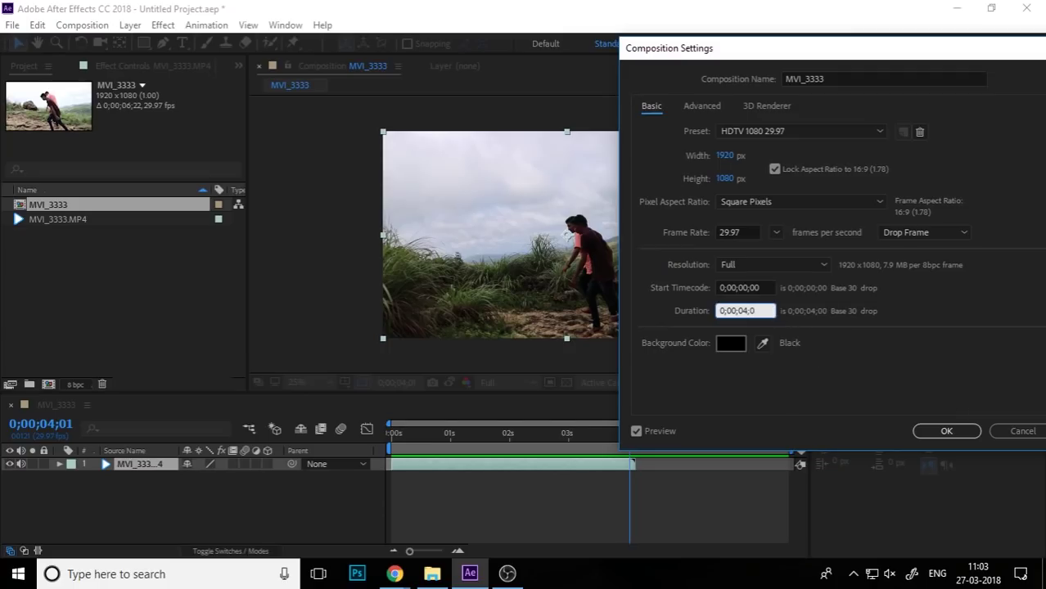
key(Return)
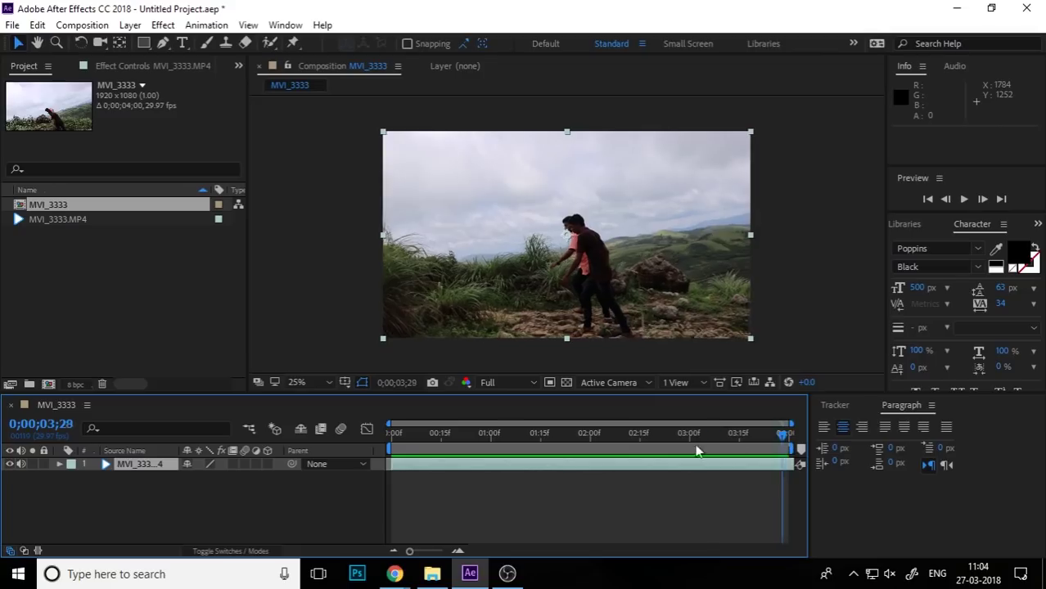
key(Home)
- Preview the 4-second comp, then apply Track Camera to analyse all 124 frames of MVI_3333
key(space)
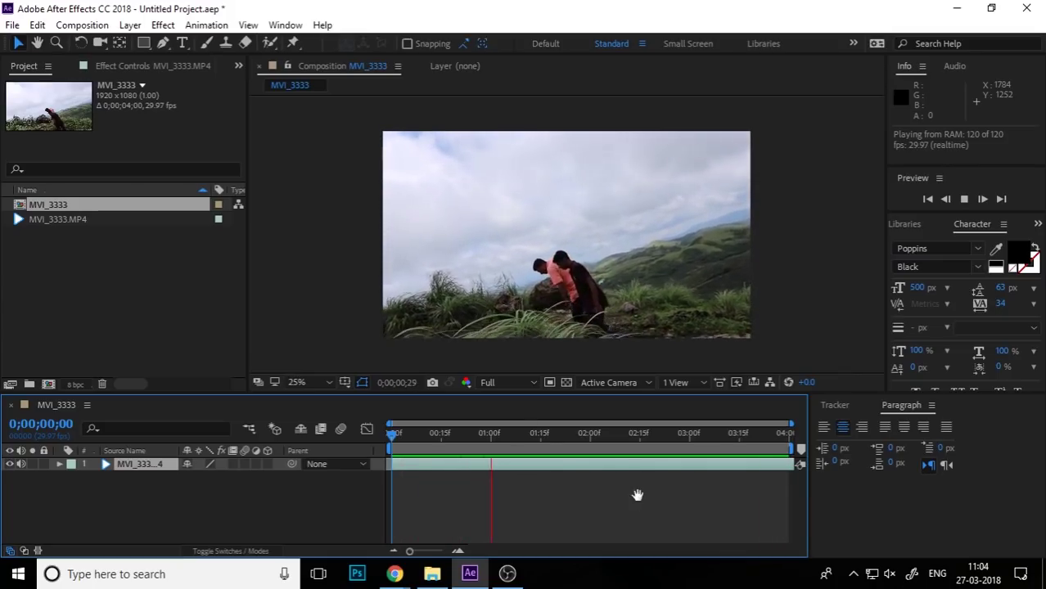
key(space)
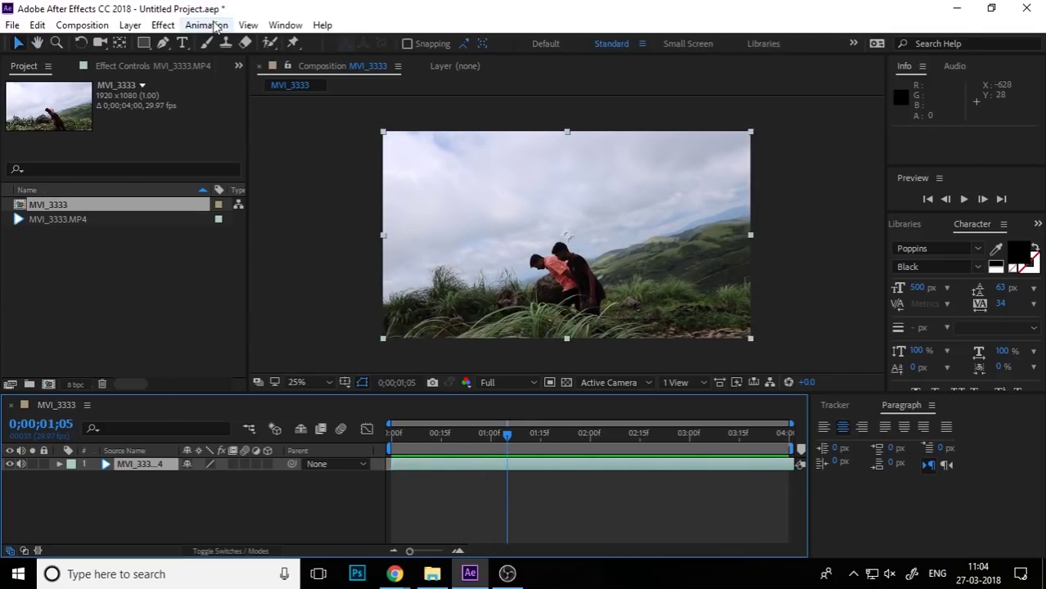
click(211, 25)
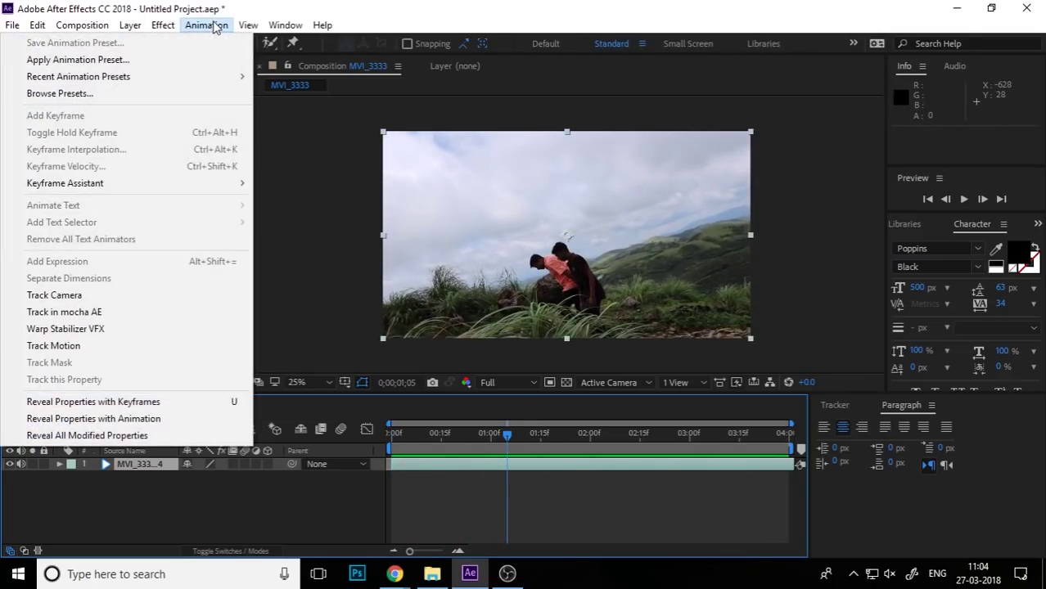
click(140, 295)
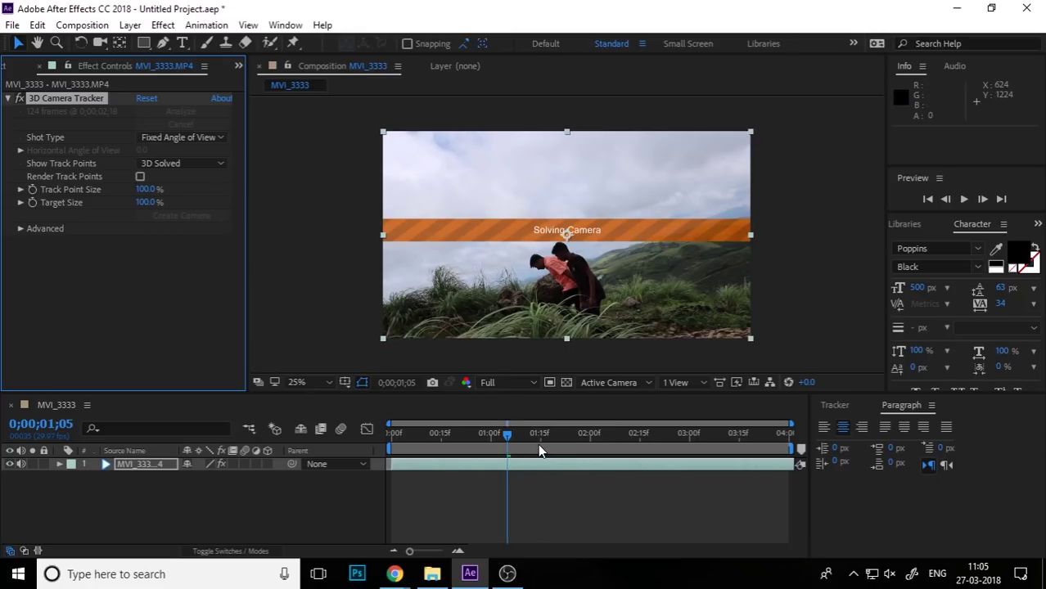
- Play back the solved track, then create Track Solid 1 and a tracker camera from its points
click(469, 490)
key(space)
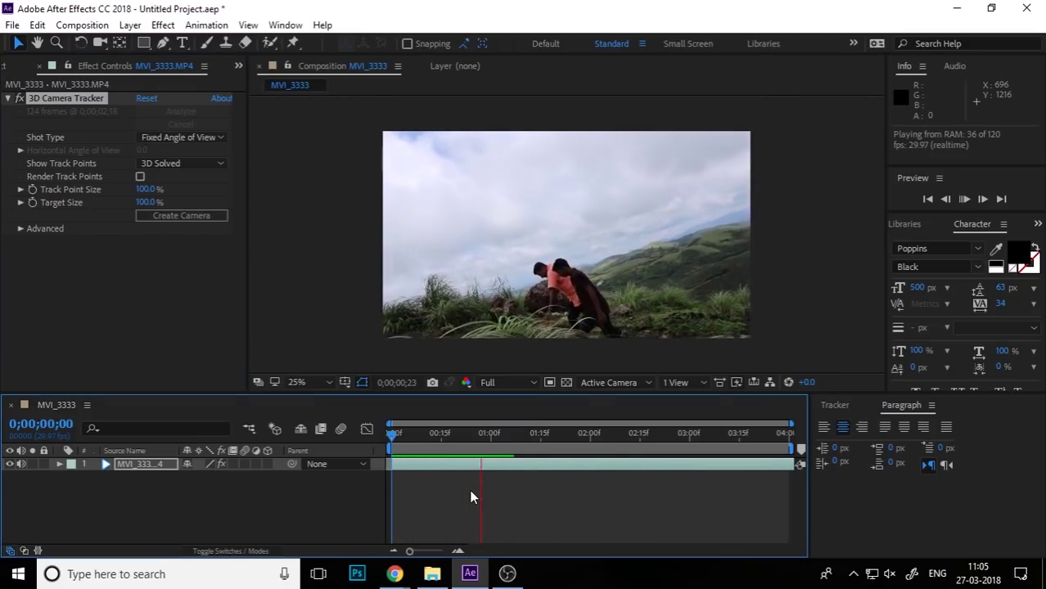
key(space)
click(170, 357)
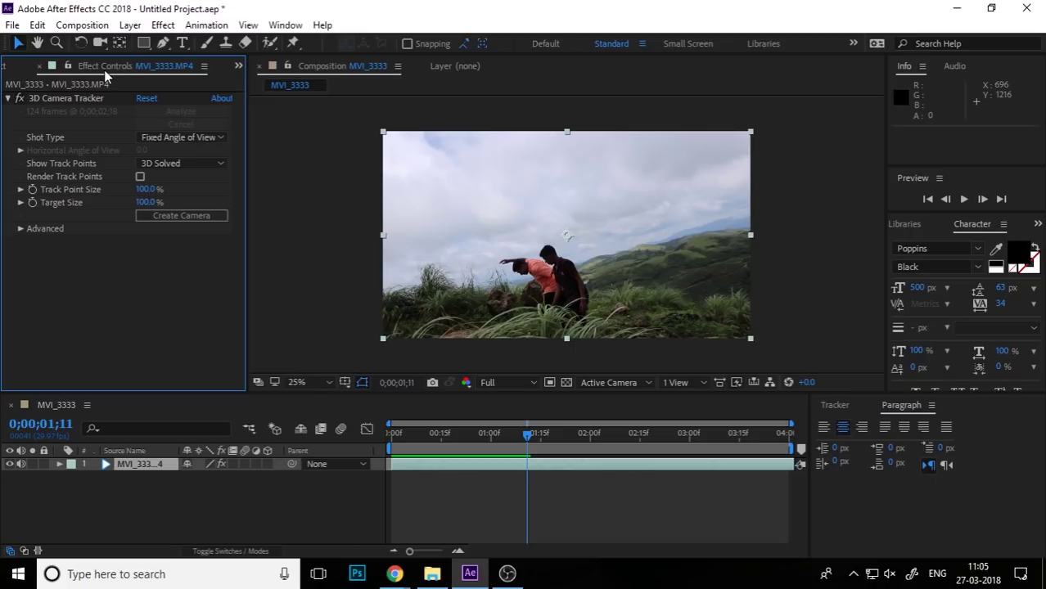
click(284, 24)
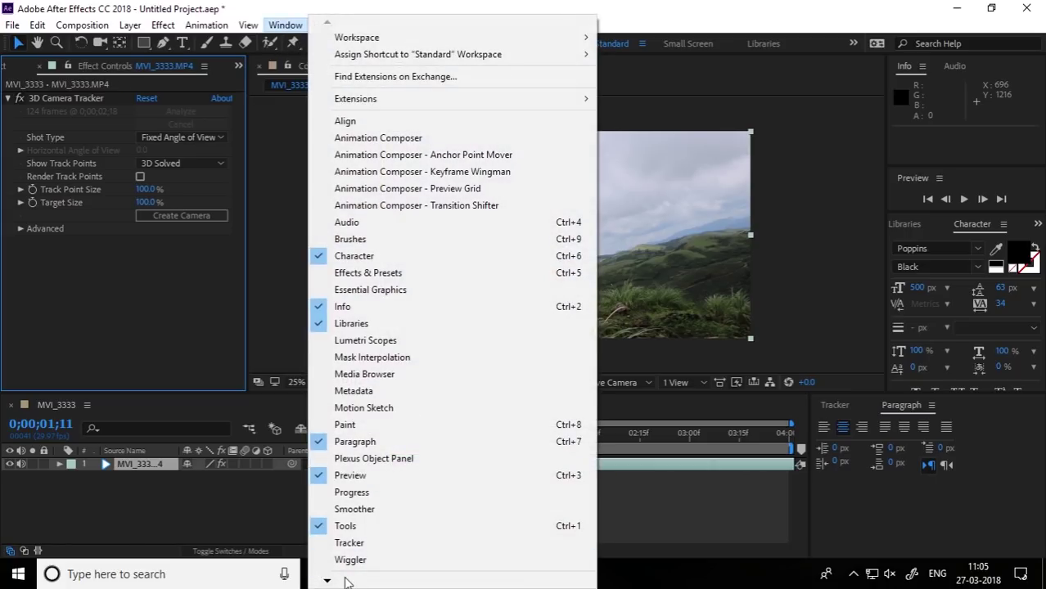
click(321, 6)
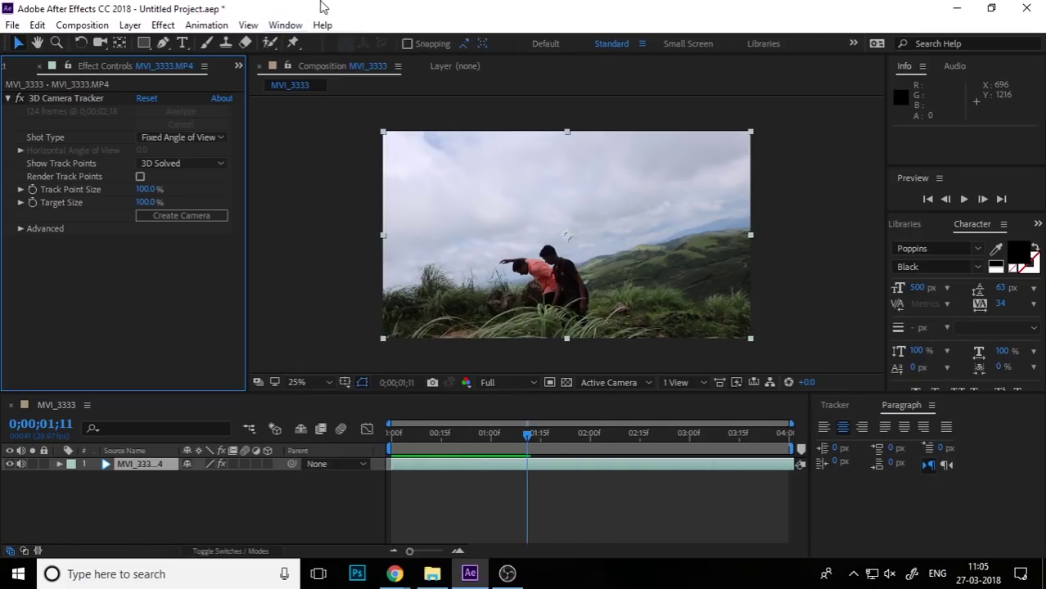
click(69, 100)
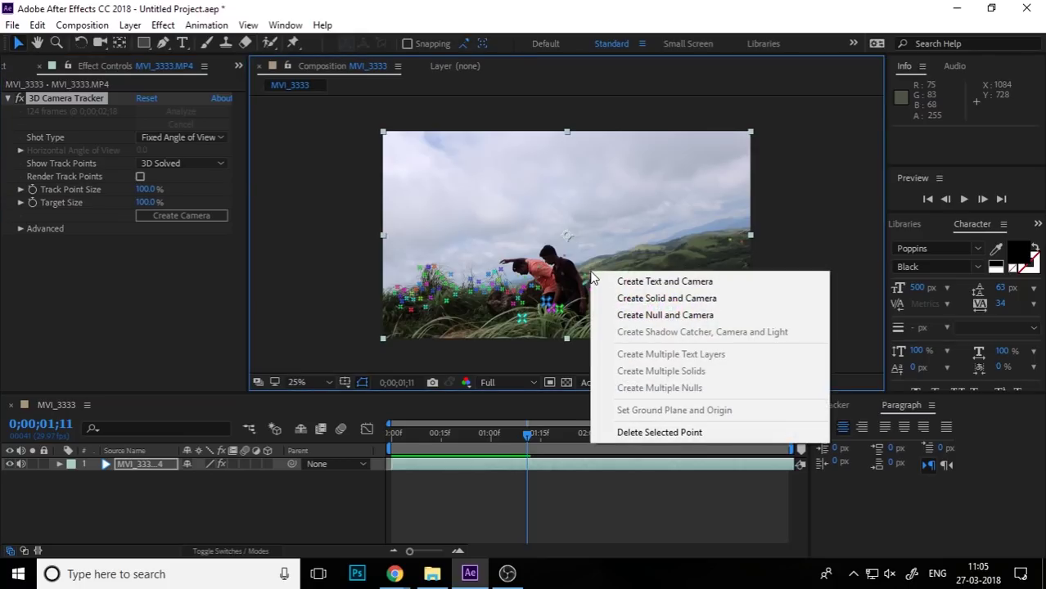
click(711, 299)
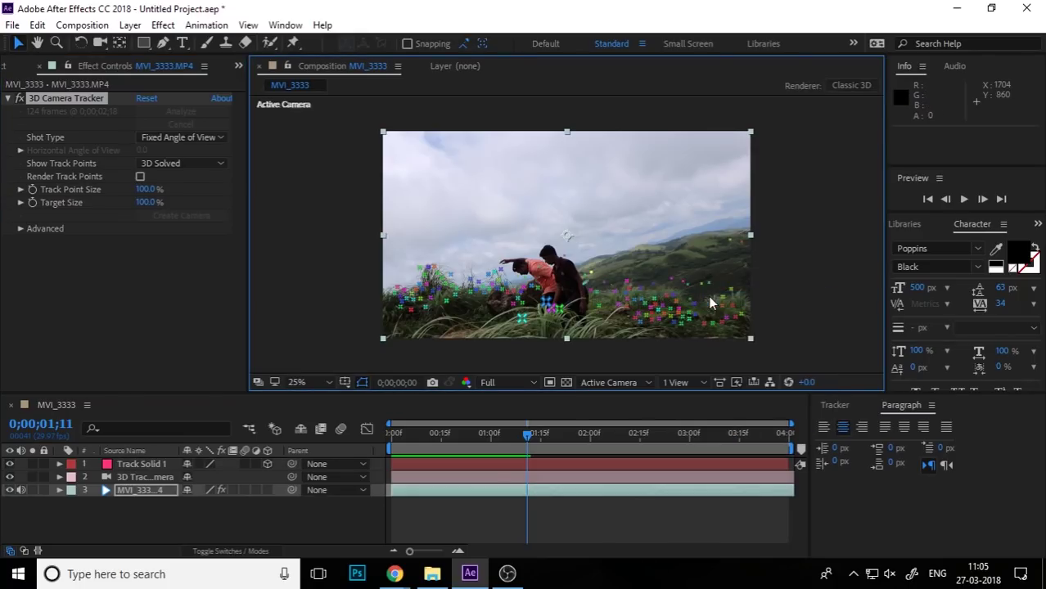
- Hide the track points and open the 10 - Inception footage folder in File Explorer
click(266, 499)
click(4, 67)
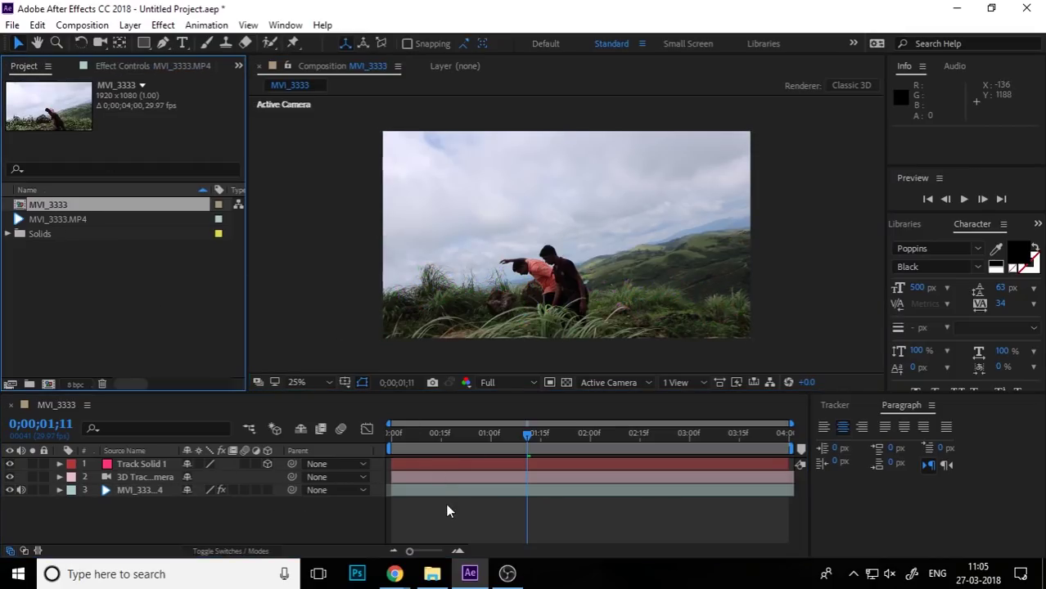
click(432, 573)
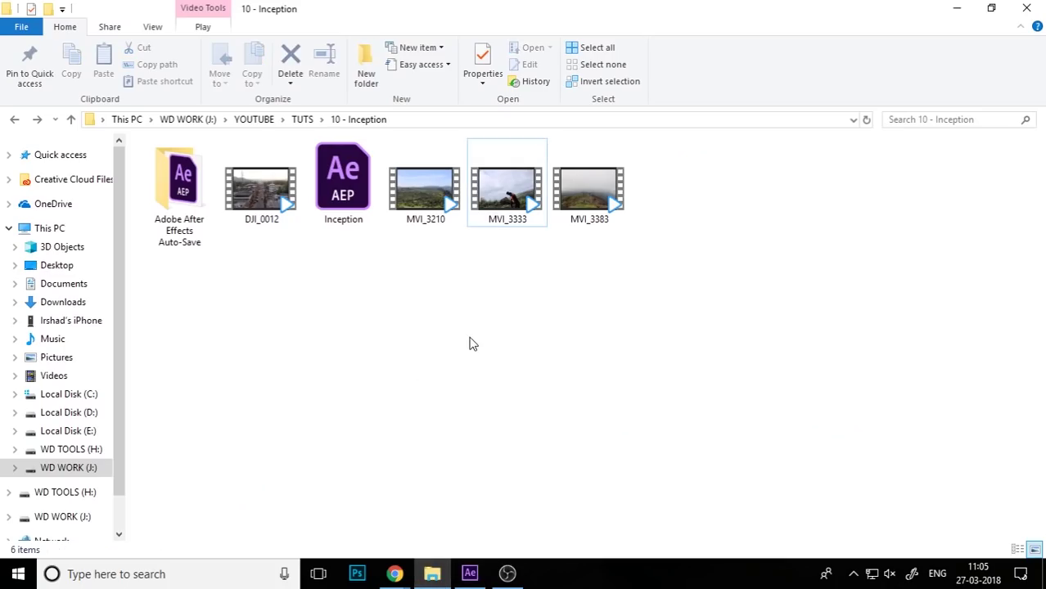
- Drag DJI_0012.MOV from File Explorer into the MVI_3333 timeline as its top layer
mouse_move(250, 180)
mouse_down()
mouse_move(473, 575)
mouse_move(183, 510)
mouse_up()
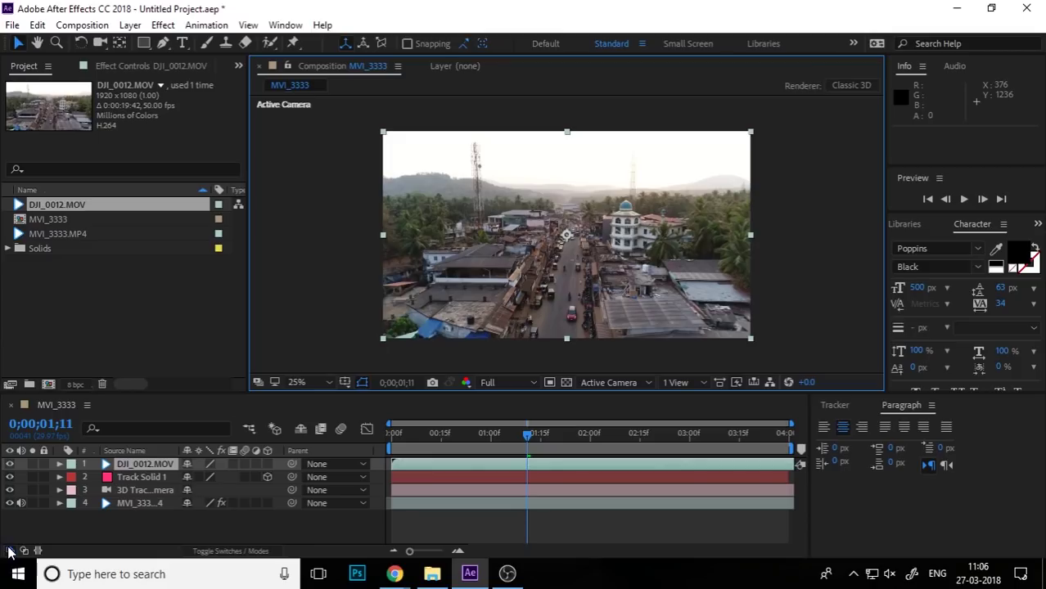
- Make DJI_0012.MOV a 3D layer and inspect the scene from the Top view
click(267, 465)
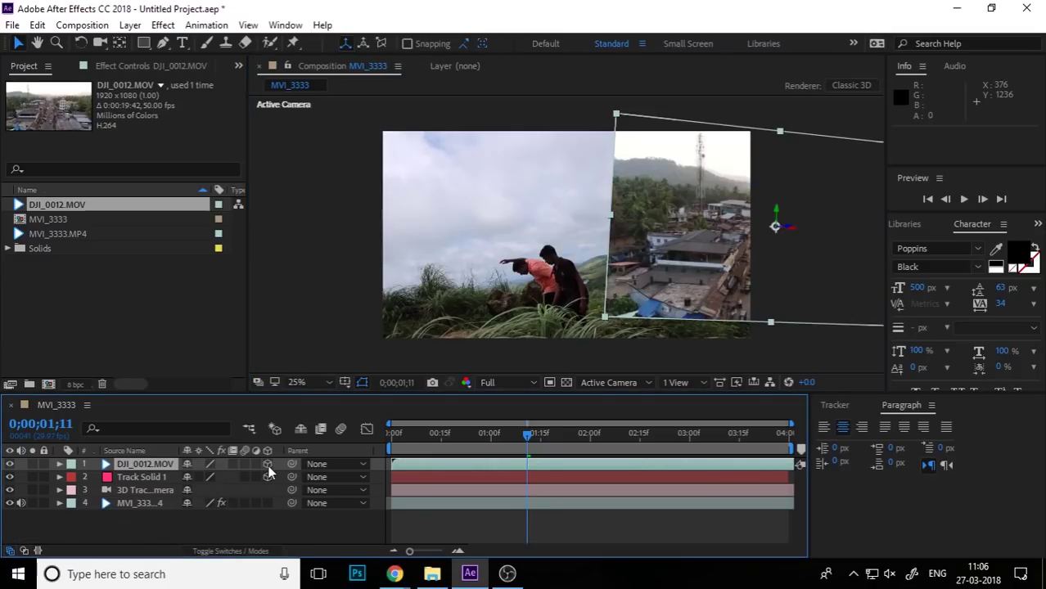
click(616, 381)
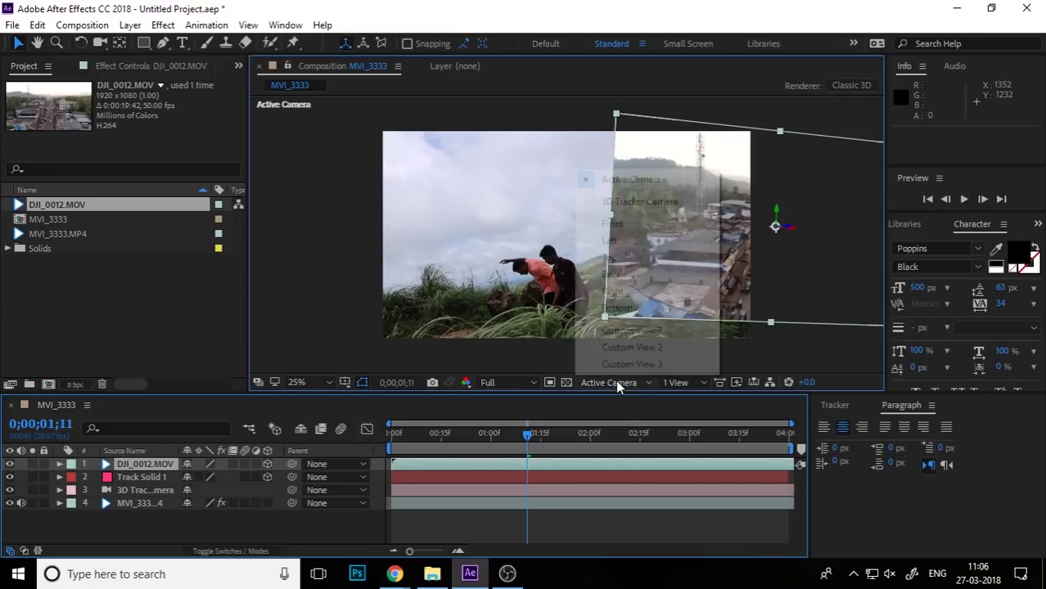
click(645, 257)
scroll(601, 245, down, 1)
scroll(593, 243, down, 2)
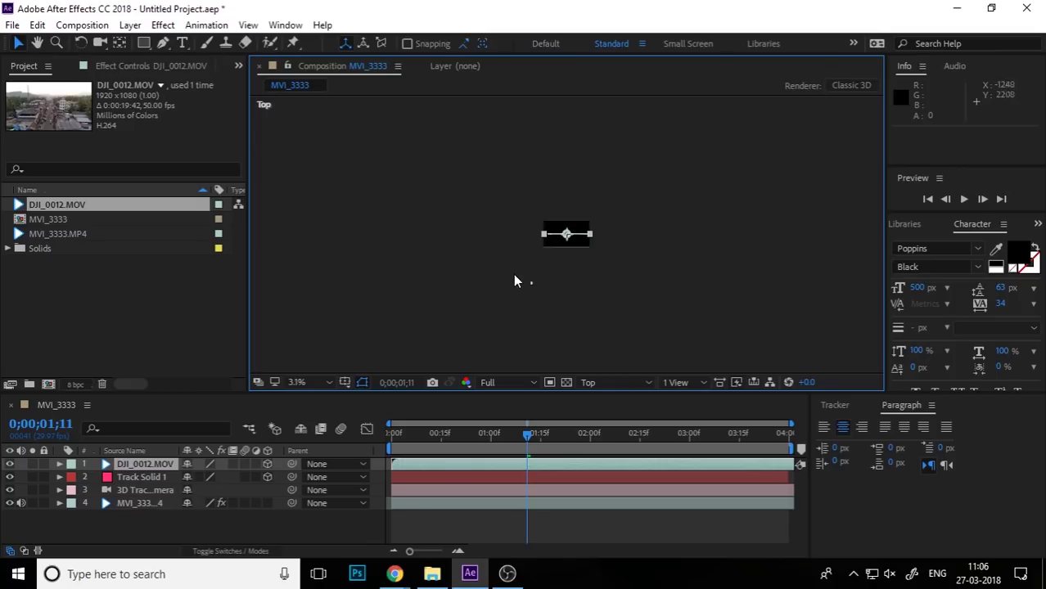
scroll(513, 281, up, 1)
click(145, 490)
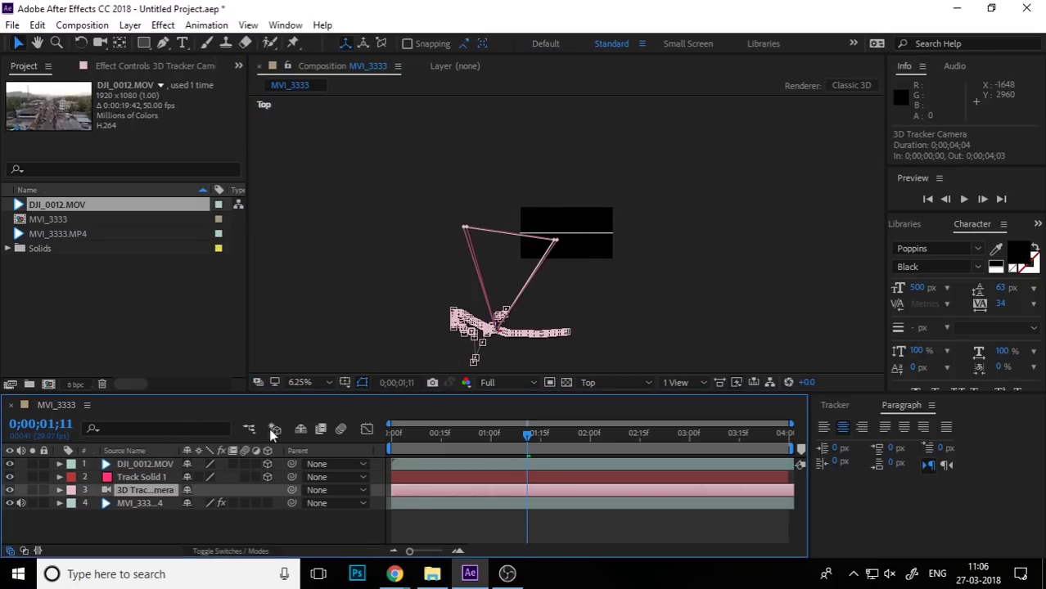
click(141, 477)
scroll(481, 223, down, 2)
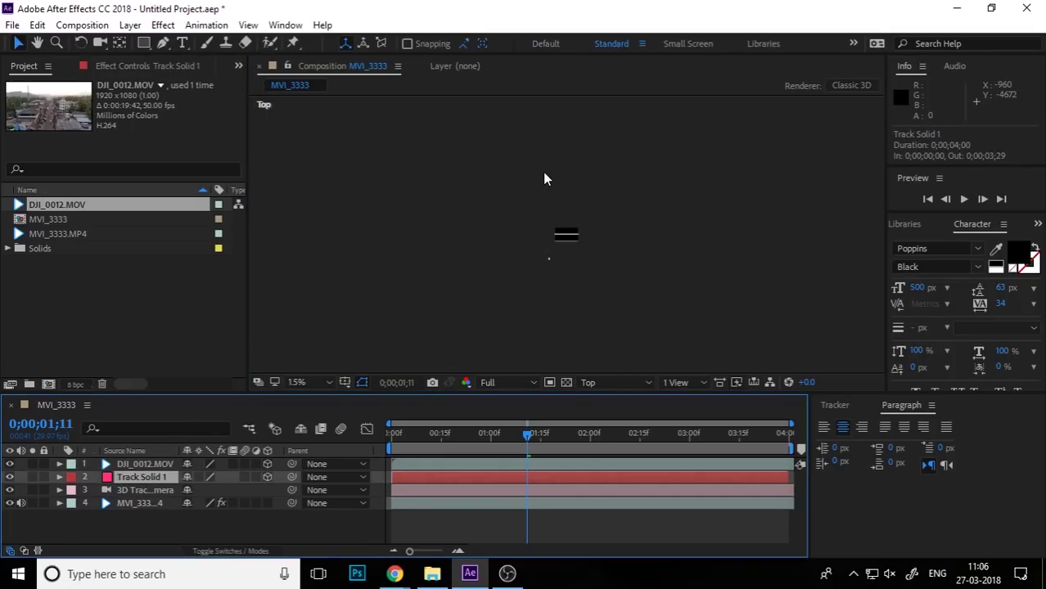
drag(542, 172, 516, 249)
key(v)
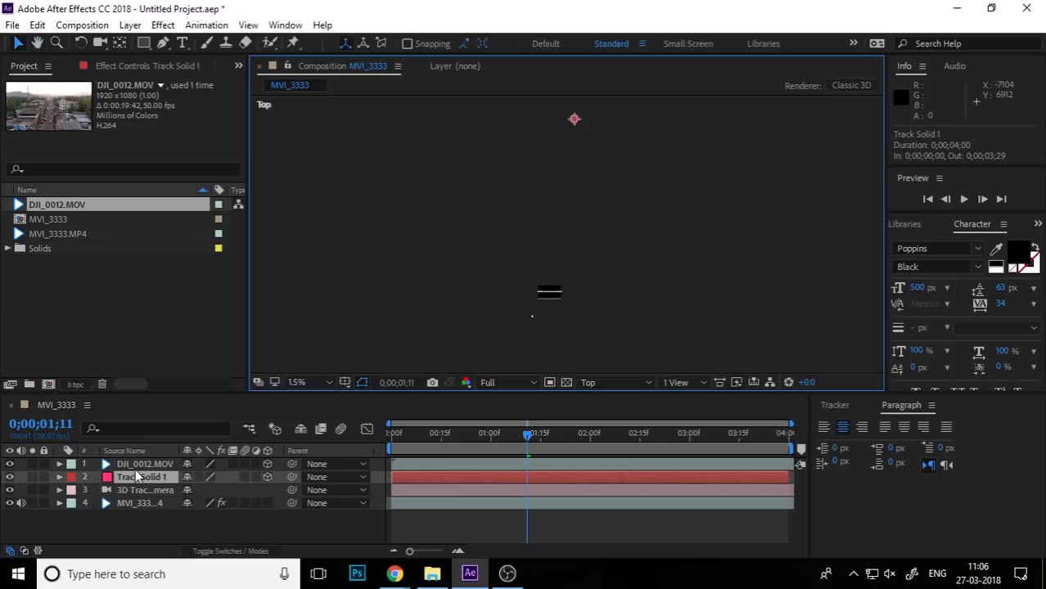
- Push DJI_0012.MOV back to Position 960, 540, 9024 and return the viewer to Active Camera
click(136, 465)
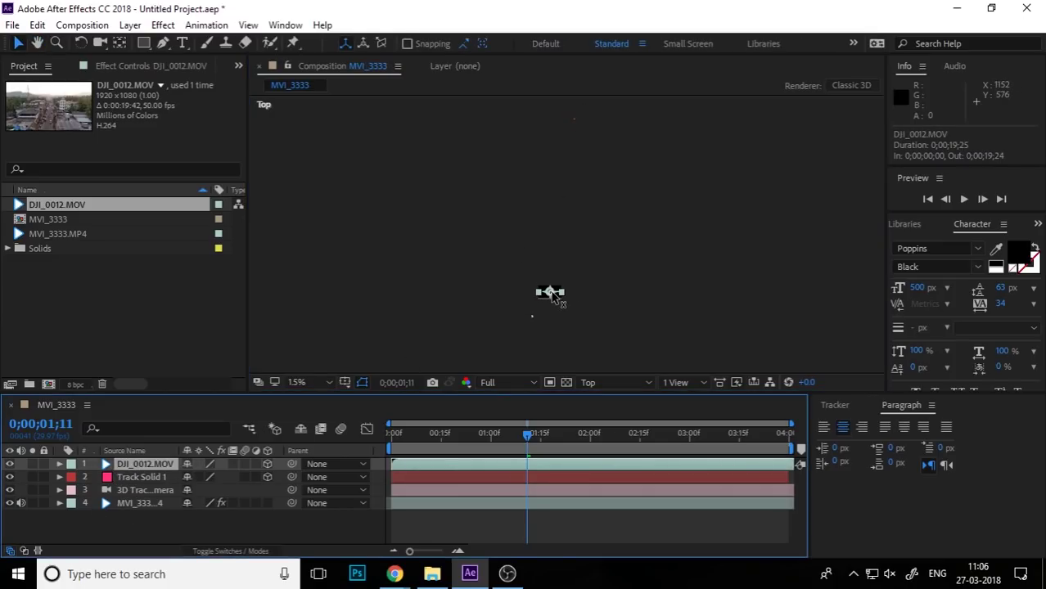
drag(553, 300, 571, 193)
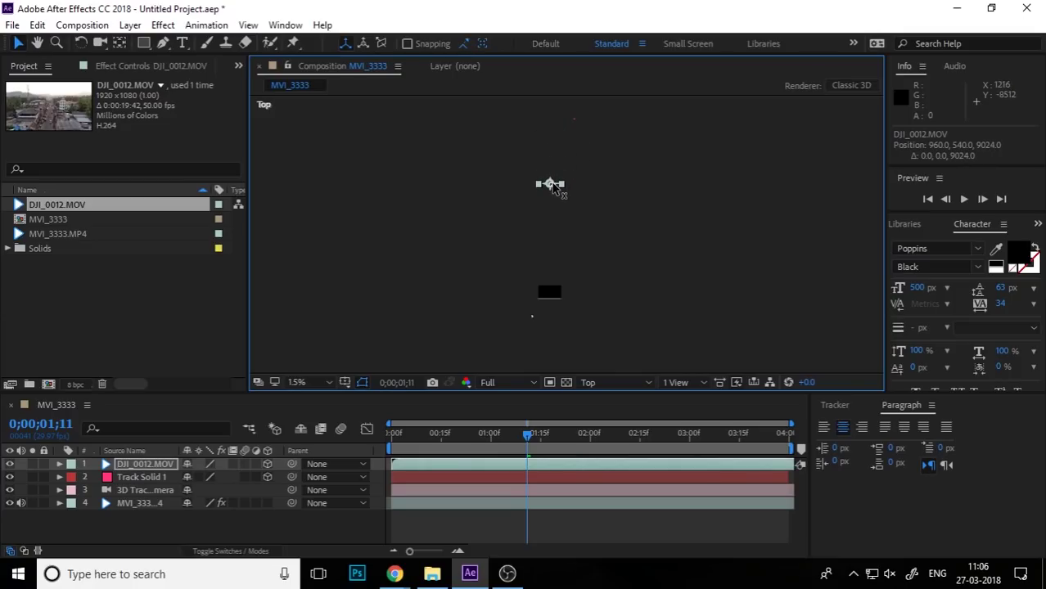
click(676, 382)
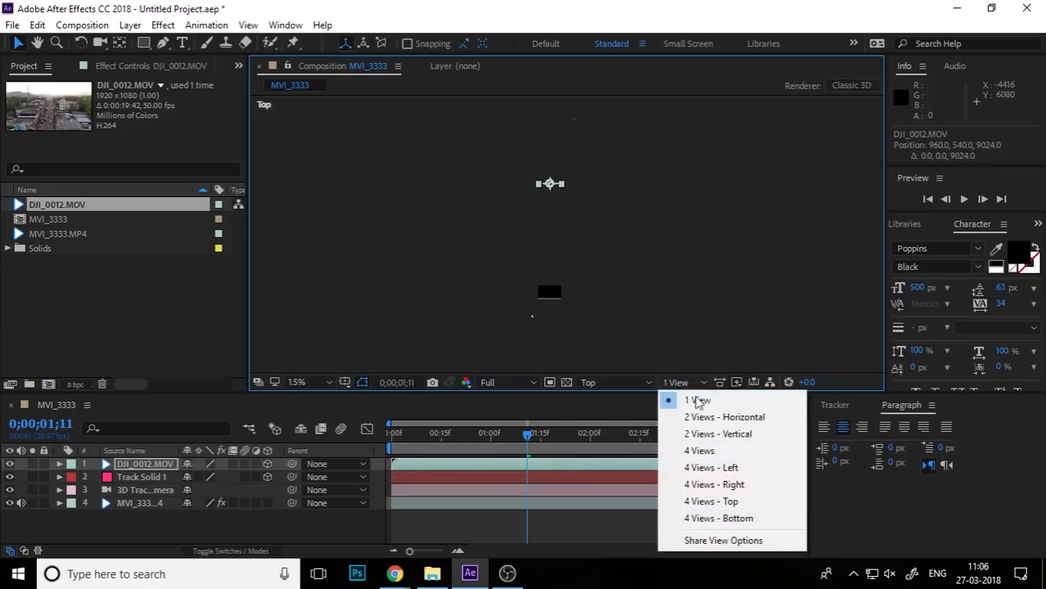
click(619, 383)
click(634, 185)
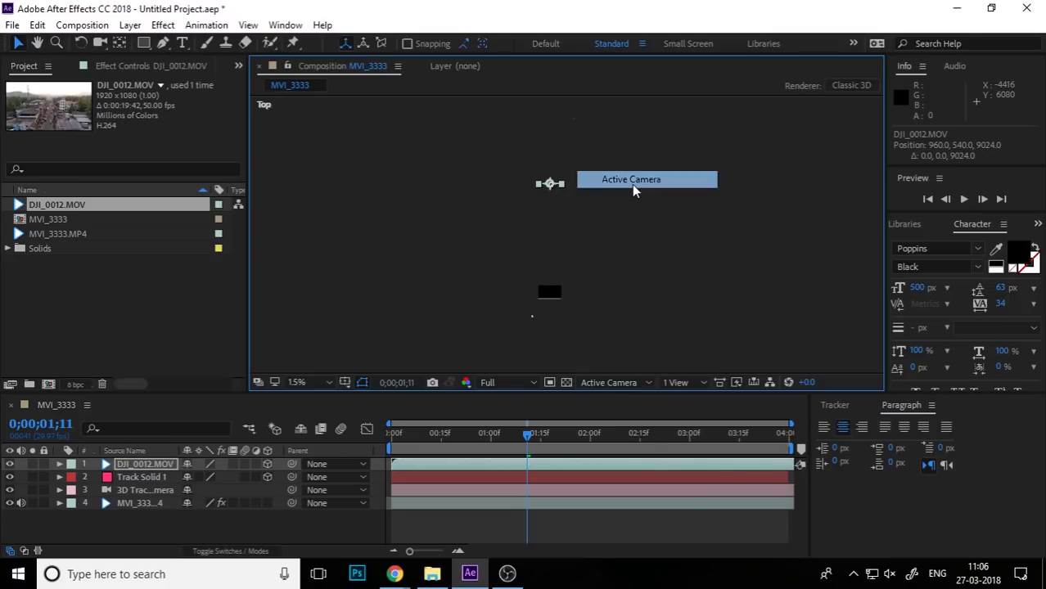
- Set DJI_0012.MOV's Orientation to 350°, 6°, 0° from its rotation properties
scroll(530, 293, up, 2)
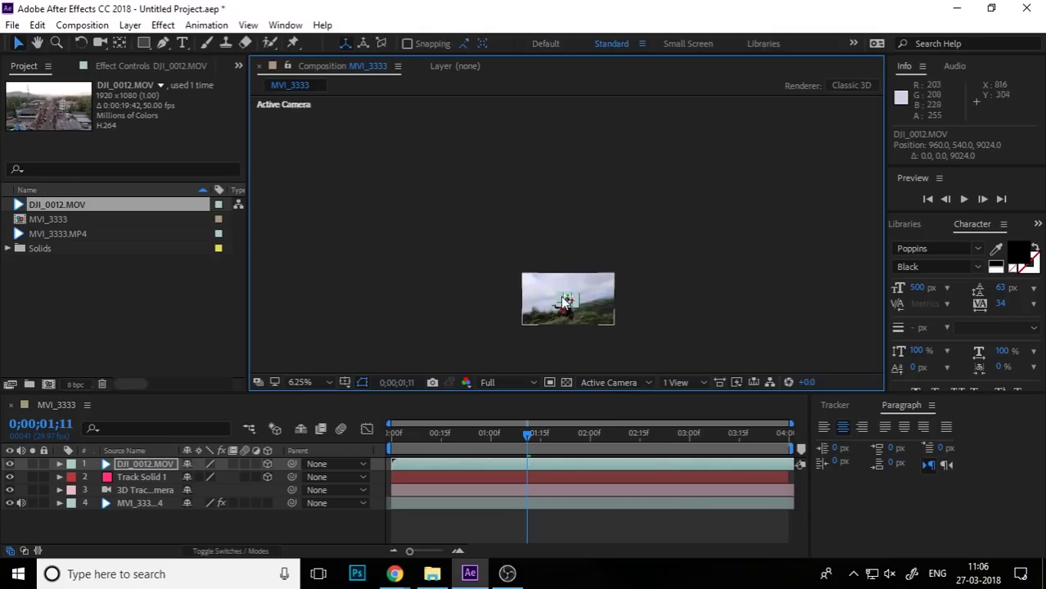
scroll(566, 316, up, 2)
scroll(655, 208, up, 2)
drag(656, 208, 599, 248)
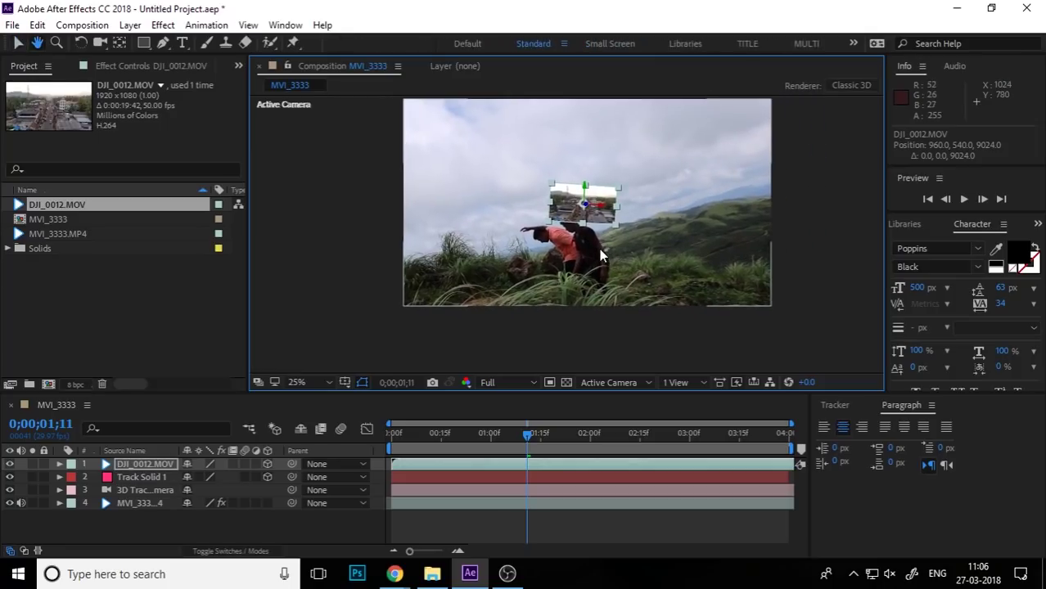
key(v)
scroll(599, 249, up, 1)
scroll(599, 249, down, 1)
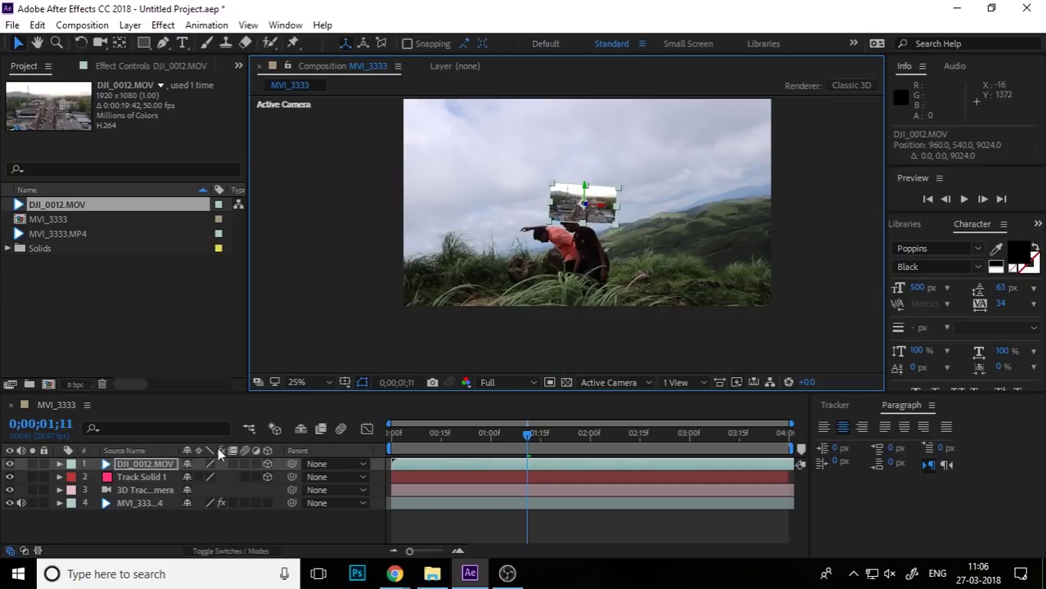
click(160, 461)
key(r)
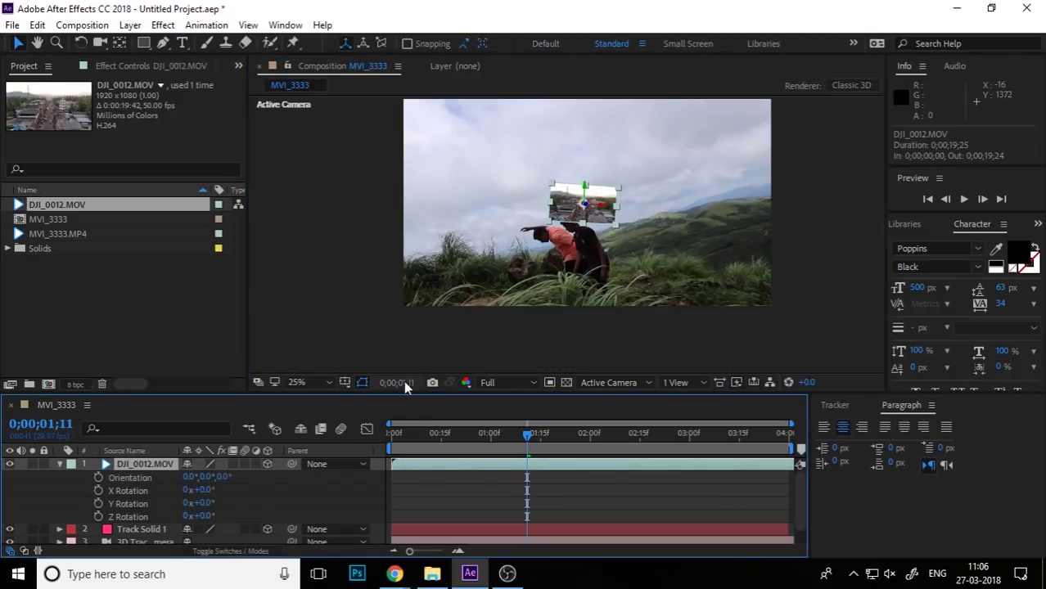
drag(223, 476, 206, 479)
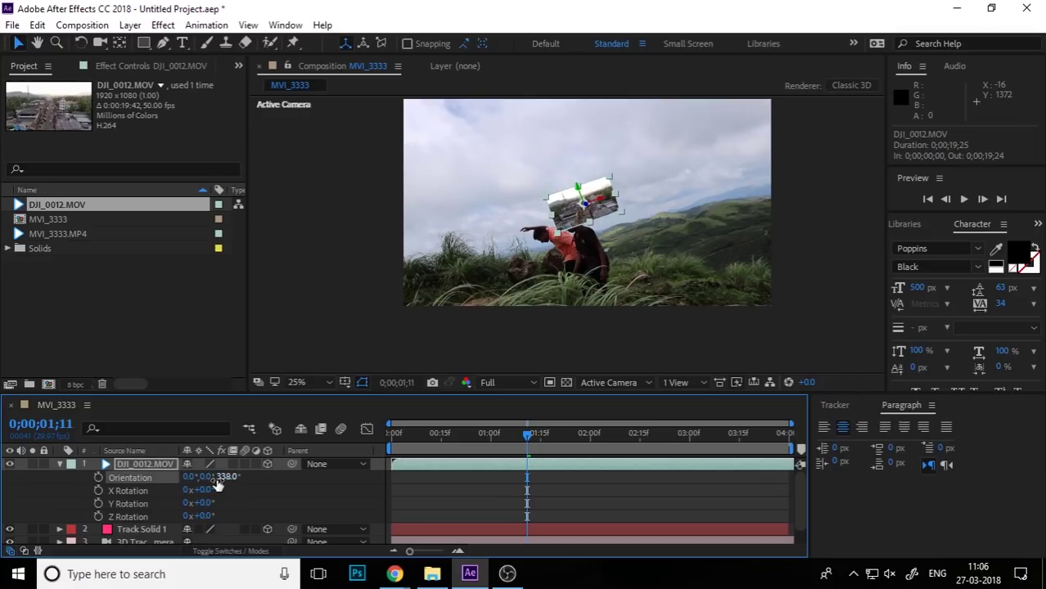
key(ctrl+z)
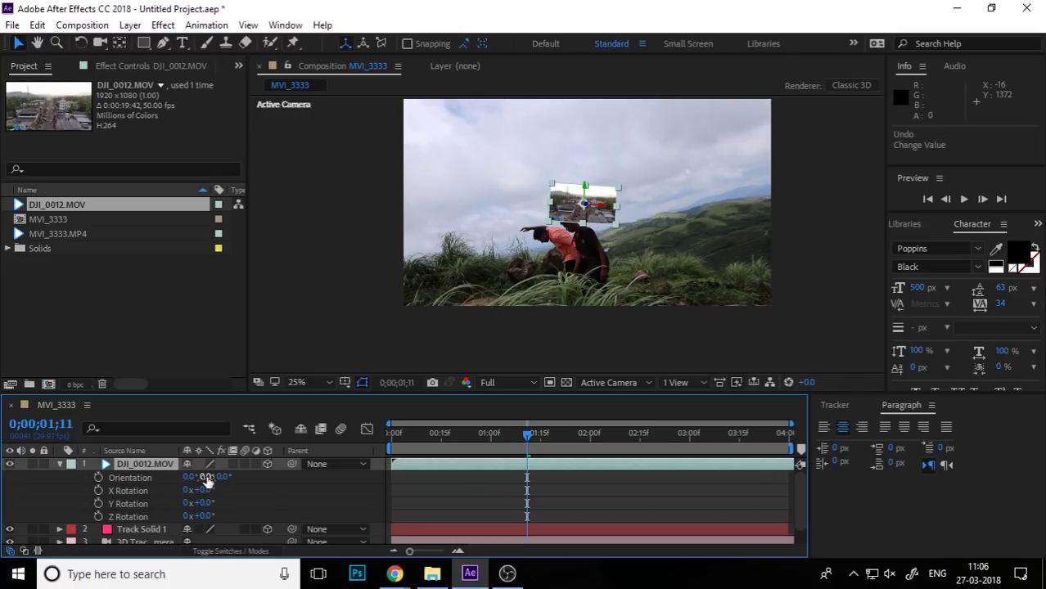
drag(205, 476, 213, 477)
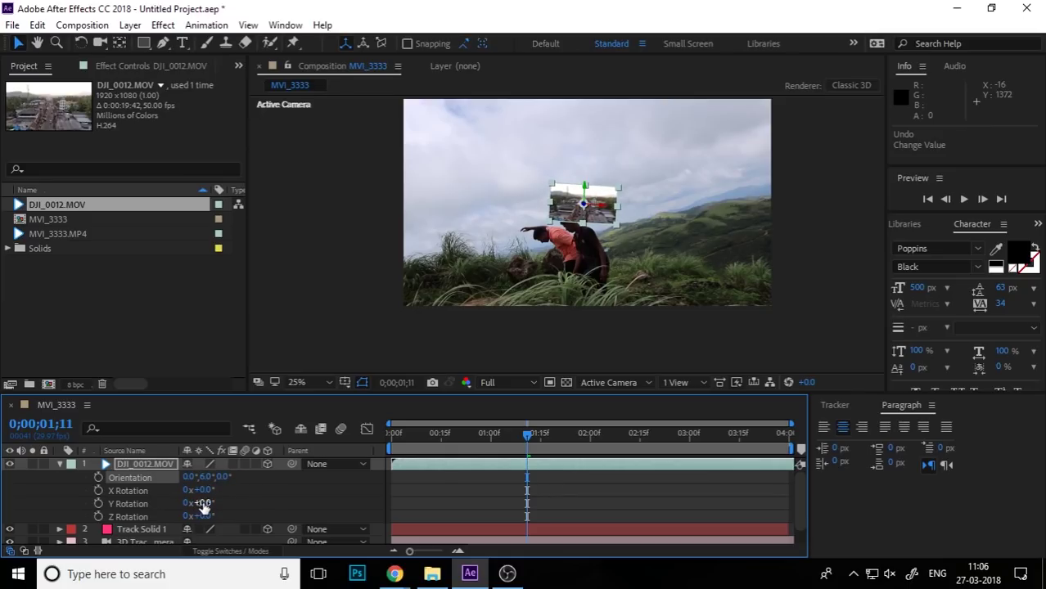
drag(188, 476, 187, 476)
click(59, 463)
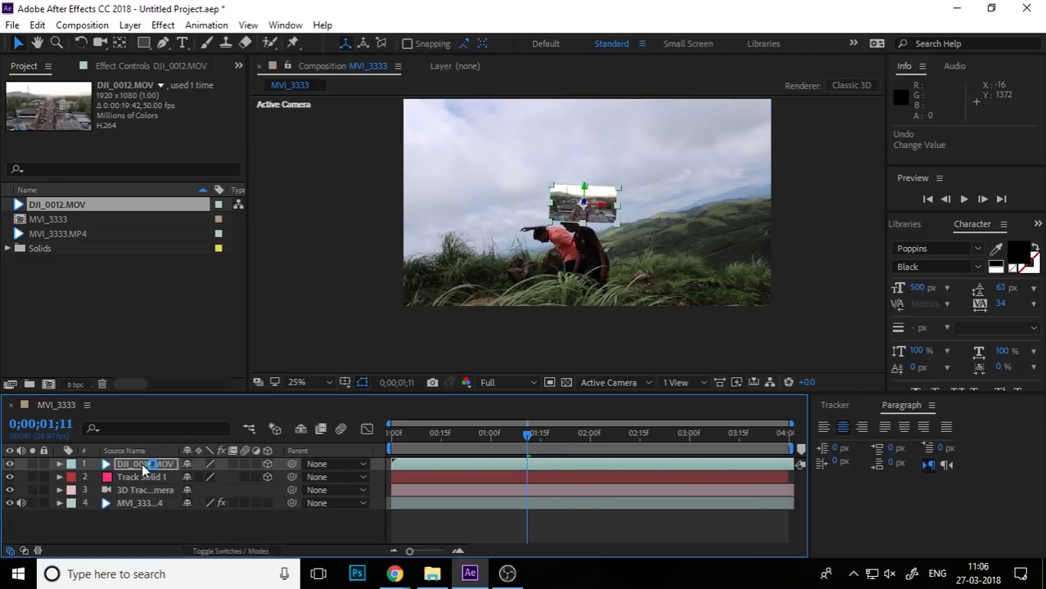
- Scale the DJI_0012.MOV layer up to 606%
key(s)
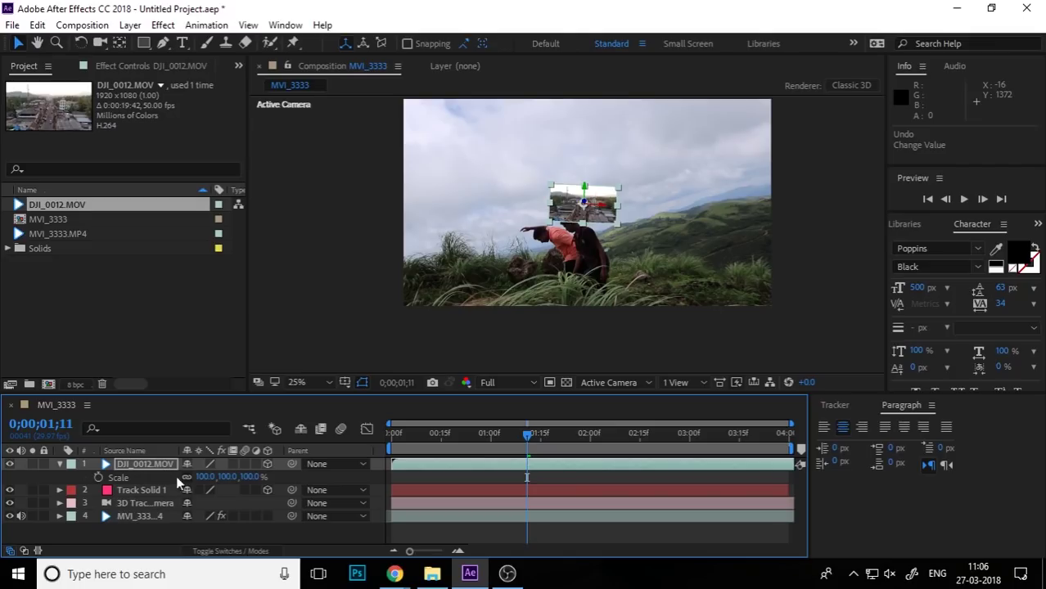
drag(246, 477, 663, 502)
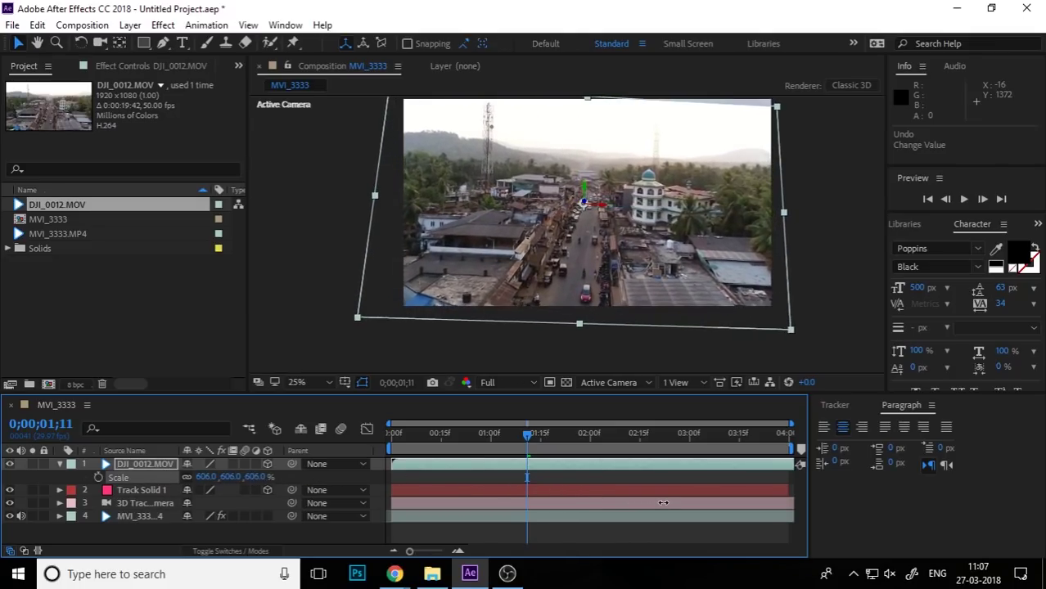
click(151, 466)
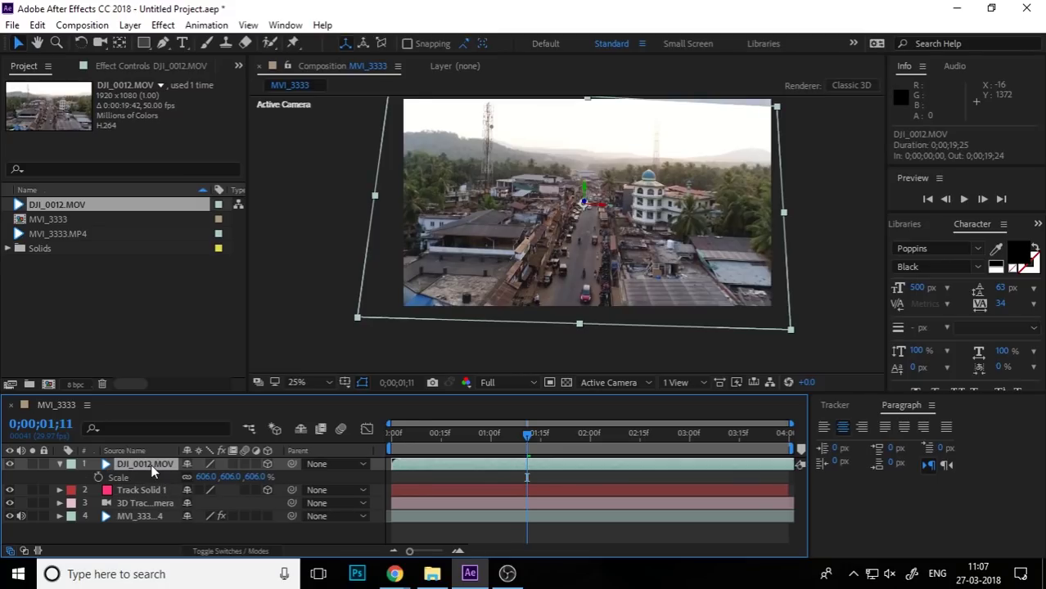
- Flip the drone clip vertically and raise it to Position 960, -1564, 9395
right_click(151, 467)
mouse_move(228, 131)
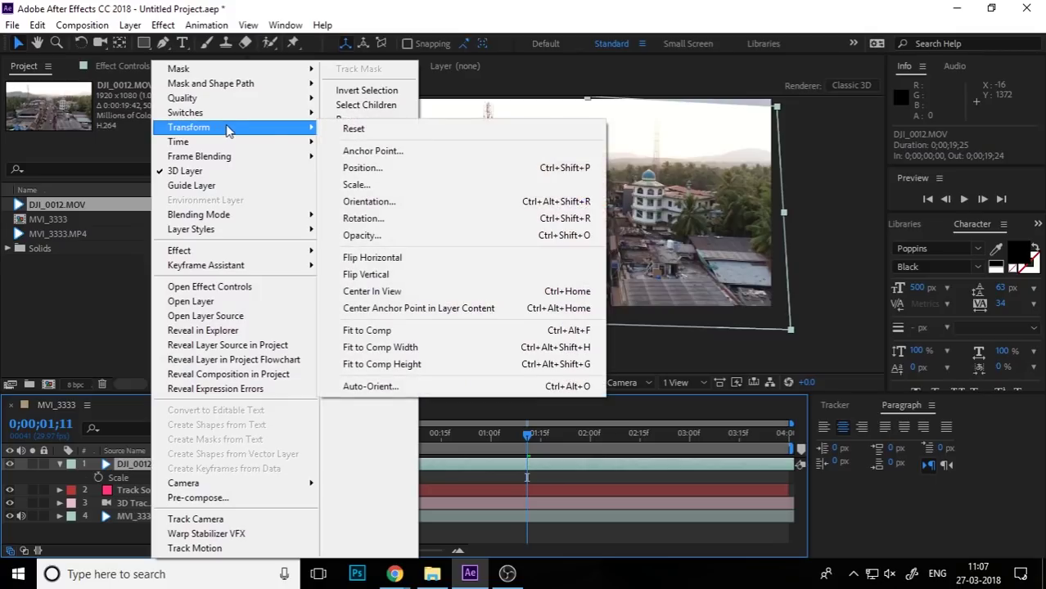
click(448, 278)
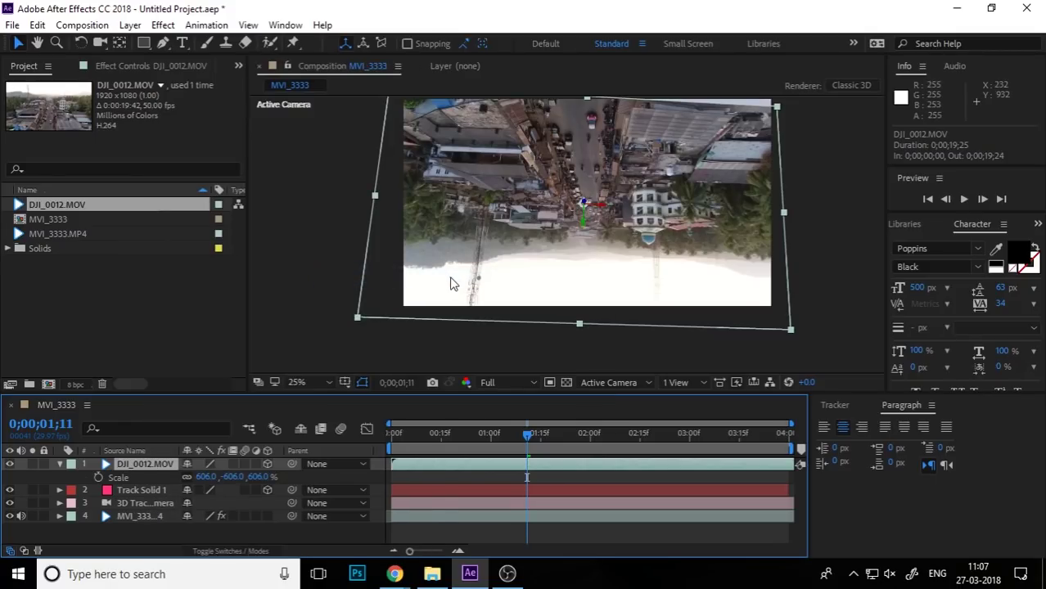
mouse_move(582, 220)
mouse_down()
mouse_move(579, 186)
mouse_move(622, 7)
mouse_up()
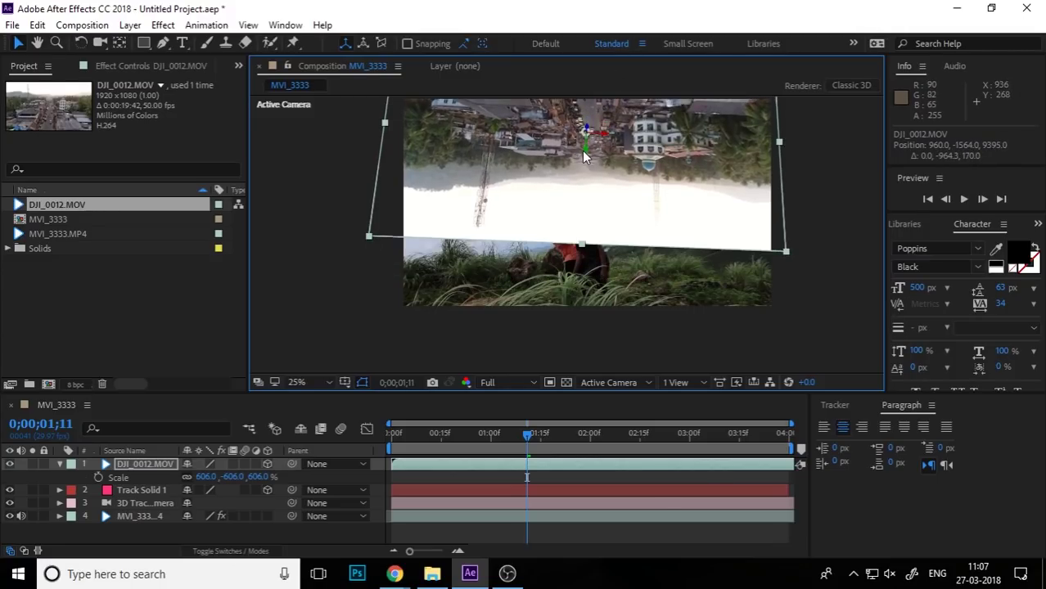
- Shift the flipped city up and right, then preview the composite from the start
drag(582, 151, 587, 141)
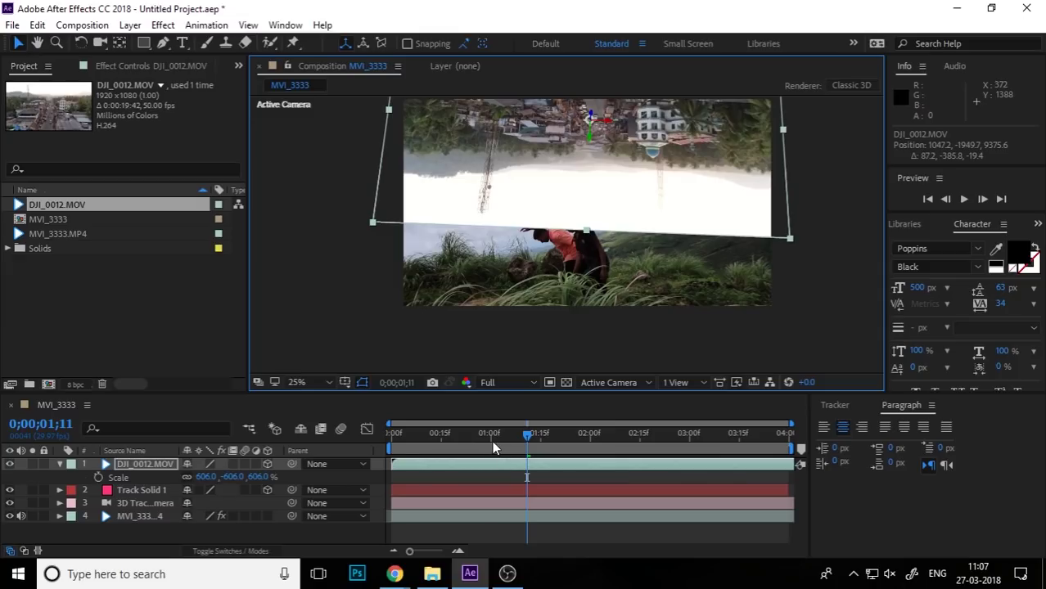
drag(491, 440, 392, 433)
key(space)
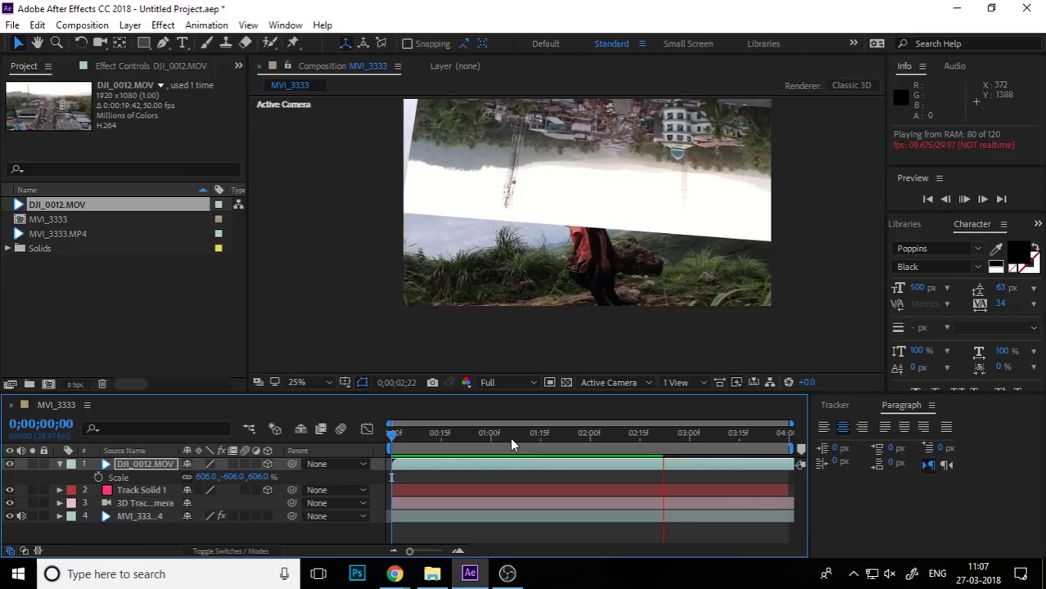
key(space)
drag(599, 442, 647, 458)
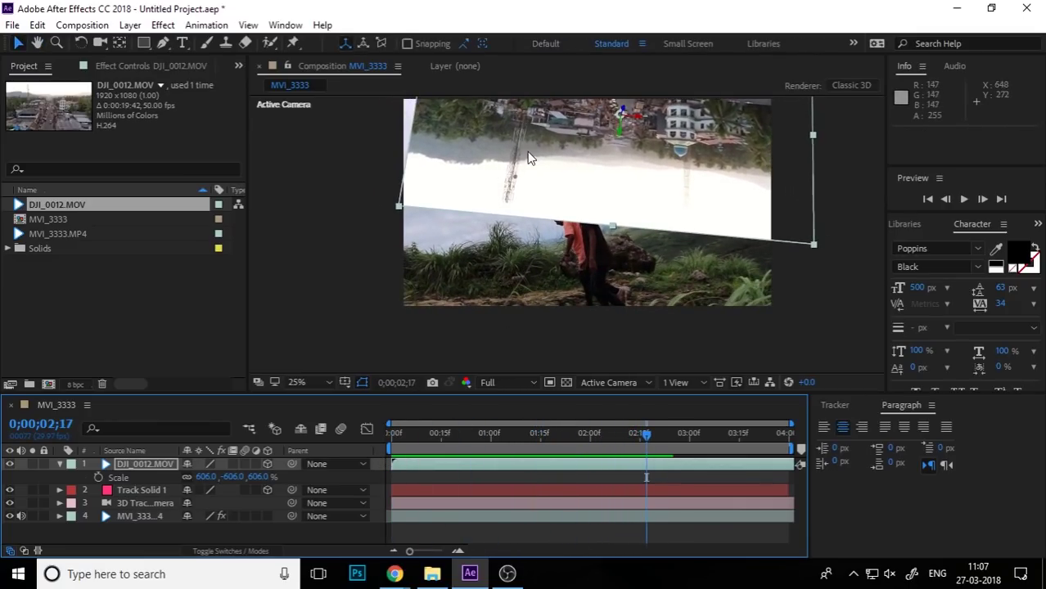
- Scale DJI_0012.MOV to 651% and tilt its Orientation to about 355° to align the horizons
drag(259, 477, 298, 481)
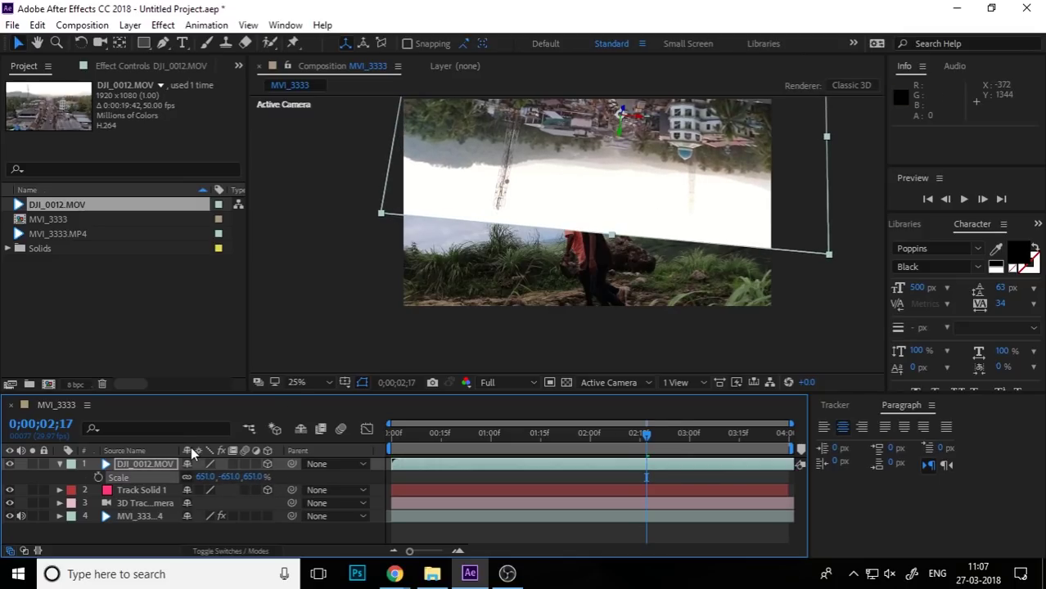
key(r)
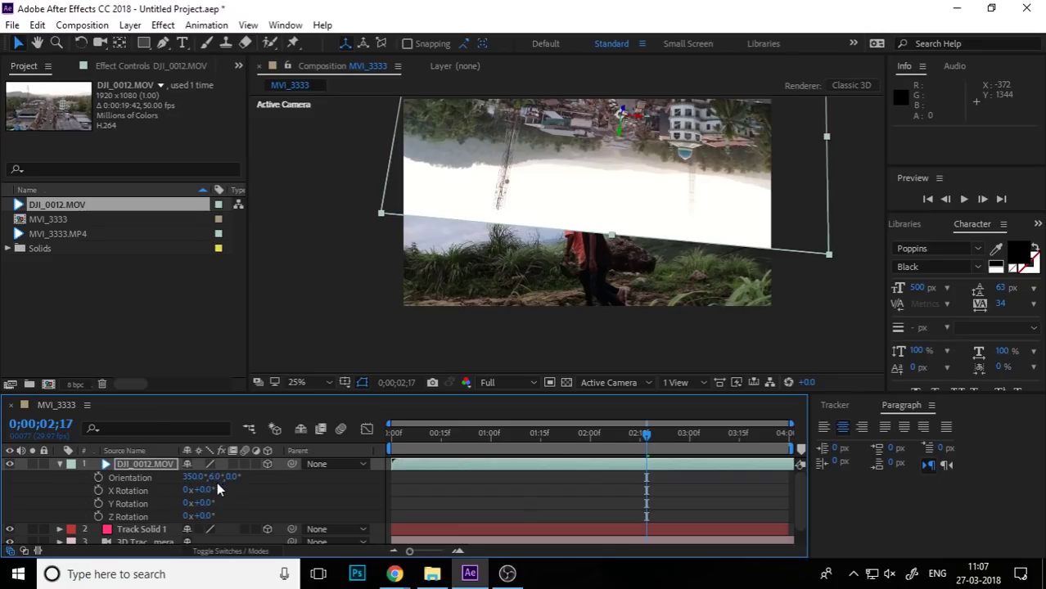
click(221, 493)
drag(214, 478, 247, 487)
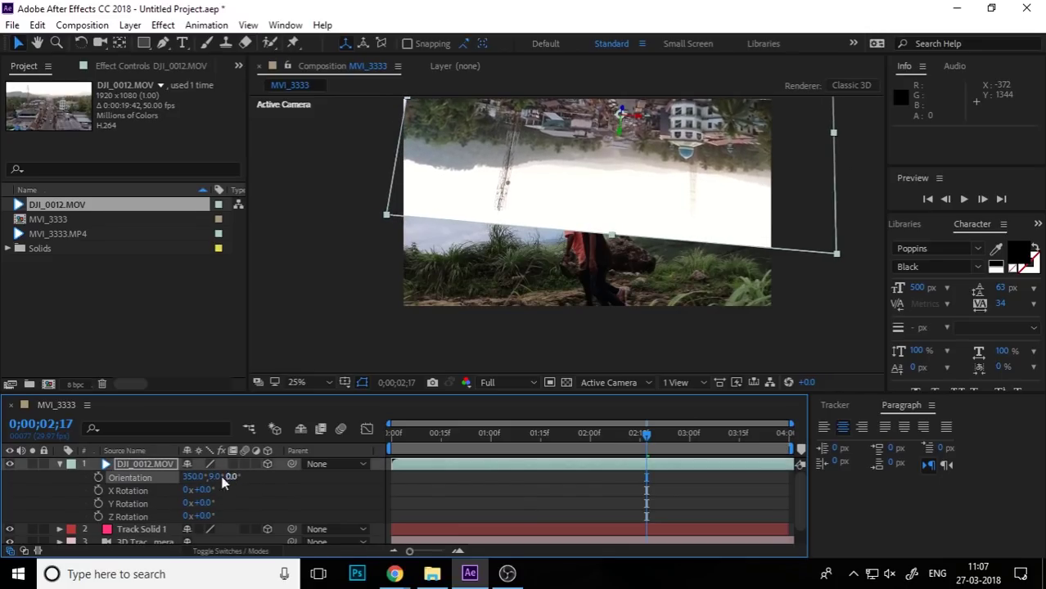
mouse_move(195, 478)
mouse_down()
mouse_move(221, 477)
mouse_move(202, 477)
mouse_up()
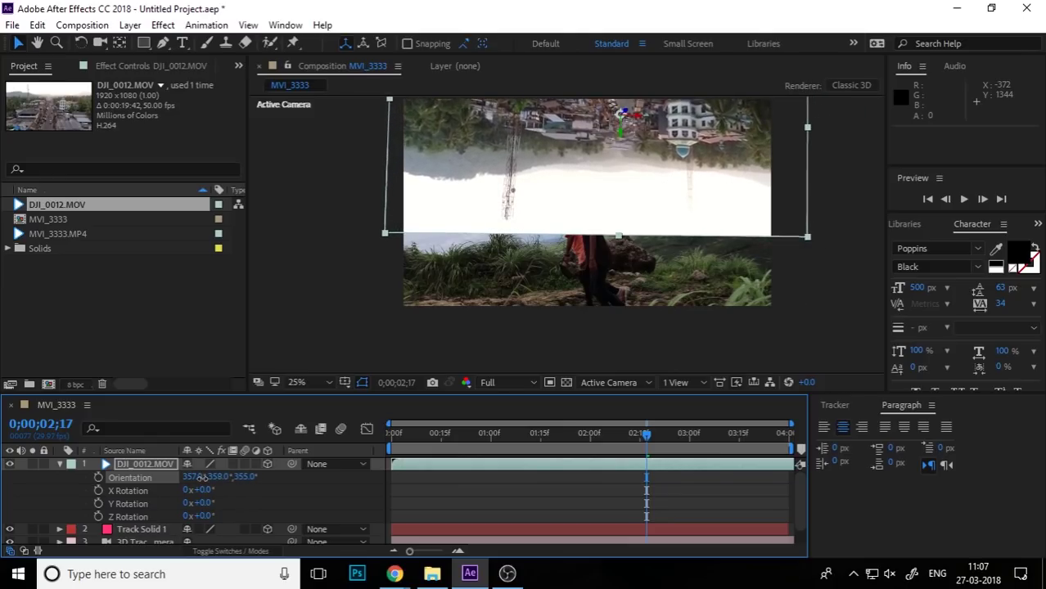
mouse_move(647, 440)
mouse_down()
mouse_move(412, 458)
mouse_move(646, 464)
mouse_move(795, 487)
mouse_up()
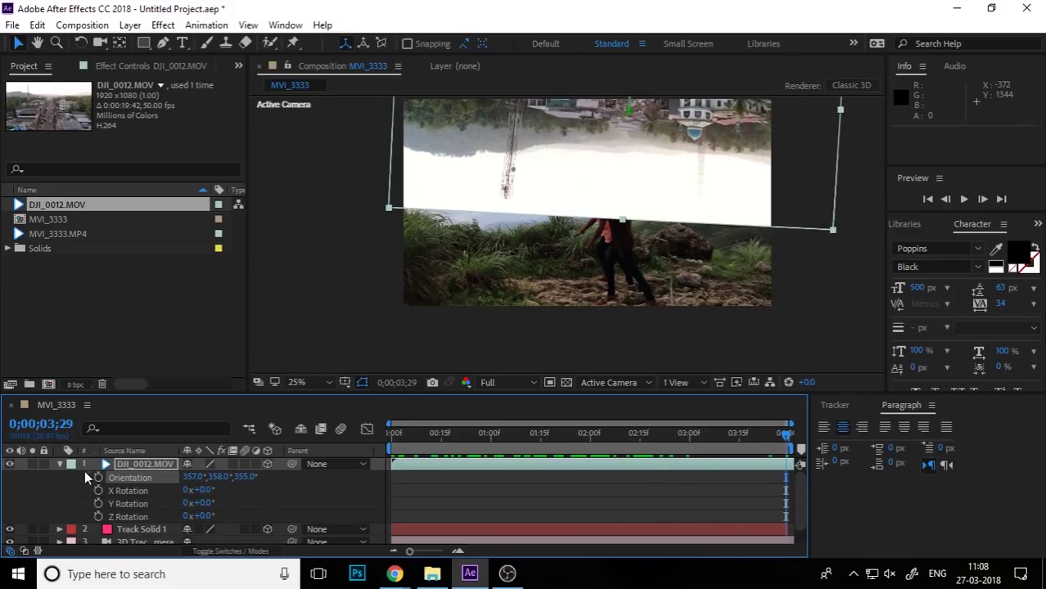
- Collapse the rotation properties, RAM-preview the composite, and reselect DJI_0012.MOV
click(58, 464)
key(space)
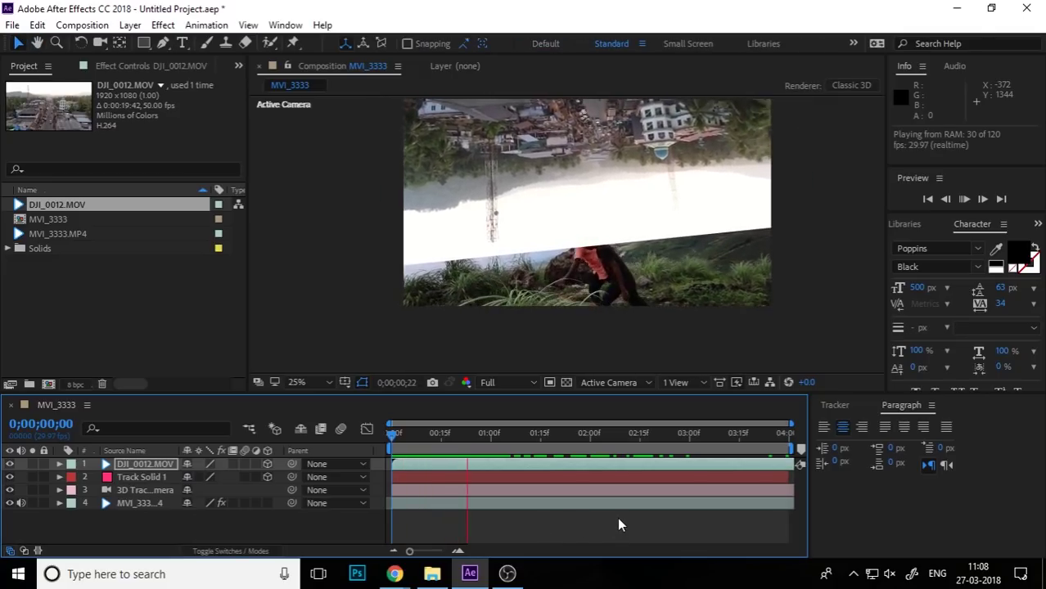
click(464, 219)
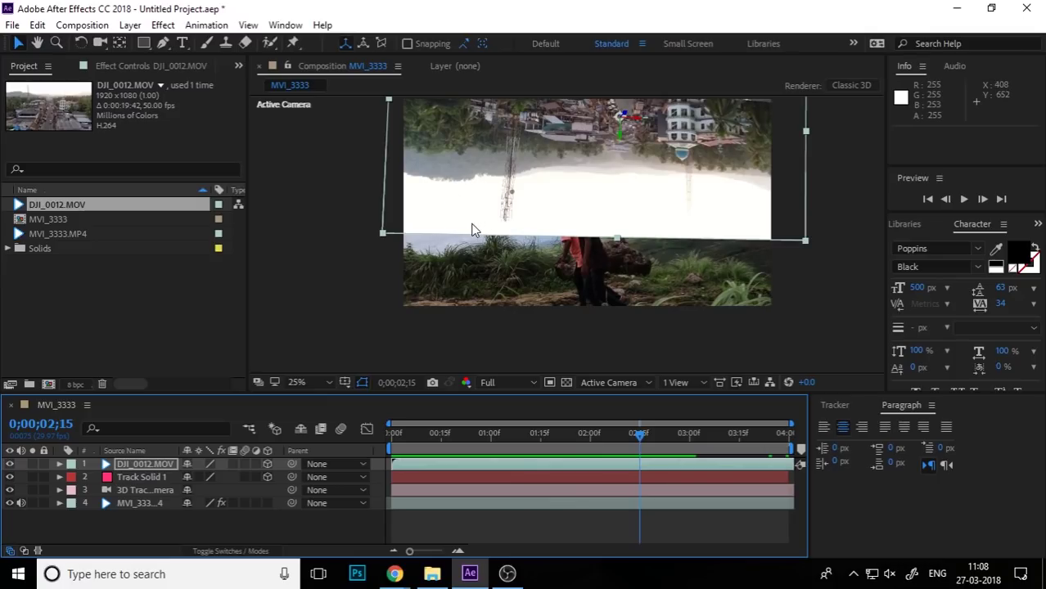
click(147, 463)
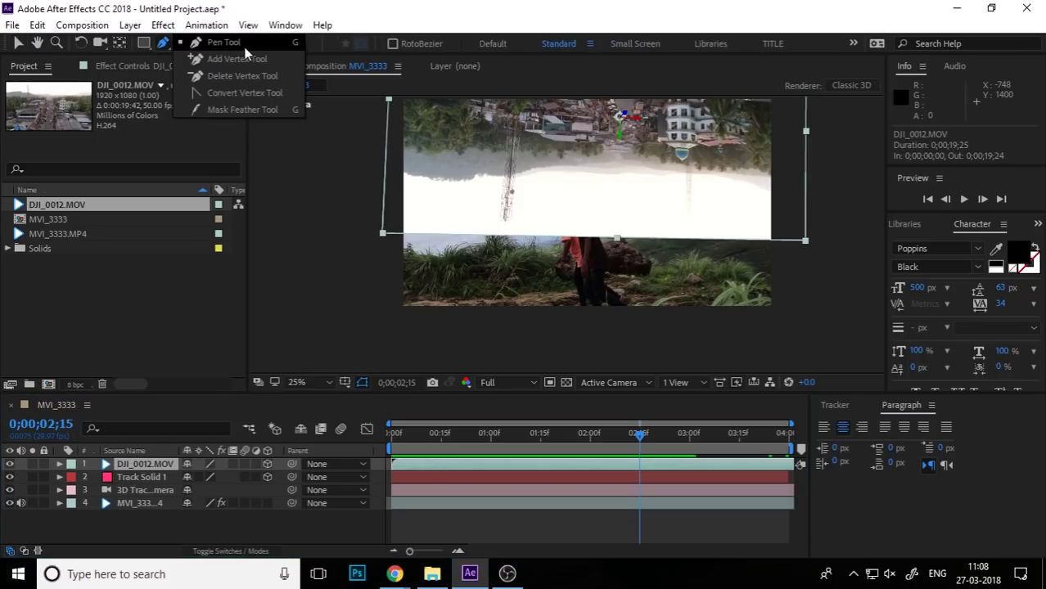
- With the Pen tool, start a mask on DJI_0012.MOV with curved points along the ridge
drag(166, 44, 248, 47)
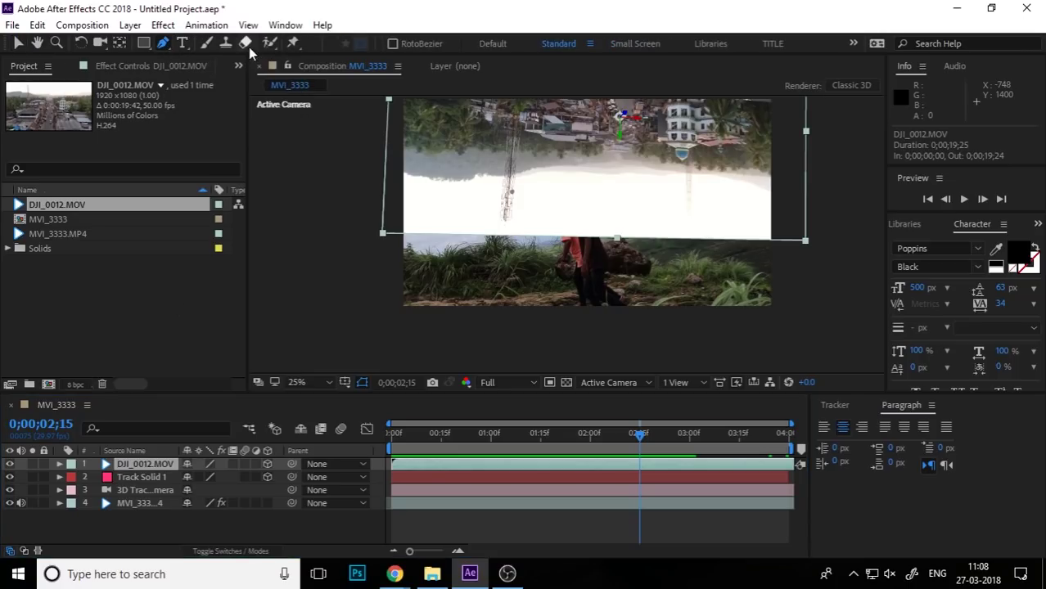
click(147, 464)
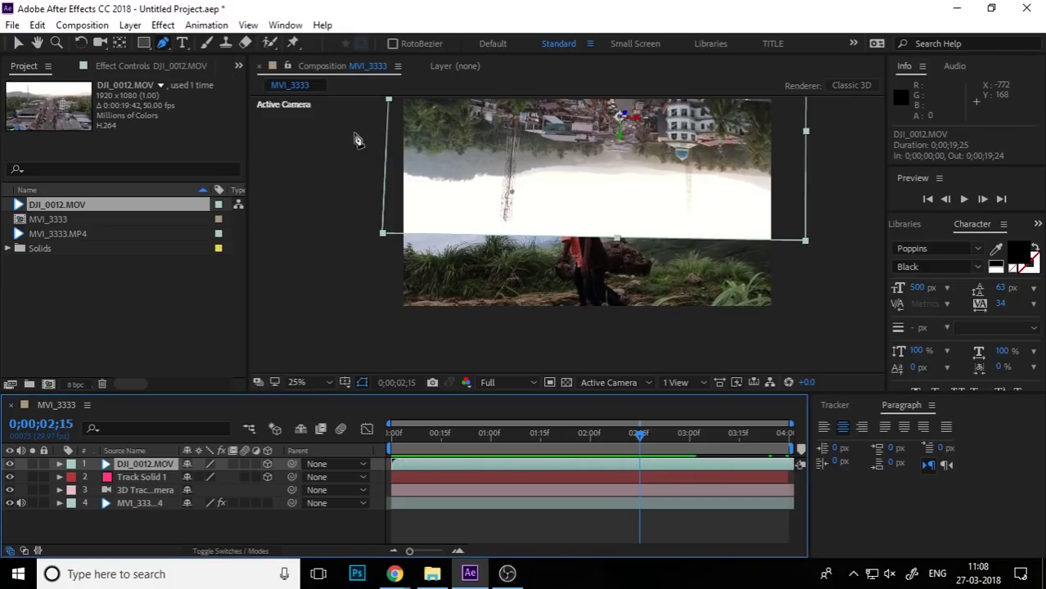
mouse_move(362, 214)
mouse_down()
mouse_move(440, 222)
mouse_move(422, 212)
mouse_move(483, 196)
mouse_up()
key(ctrl+z)
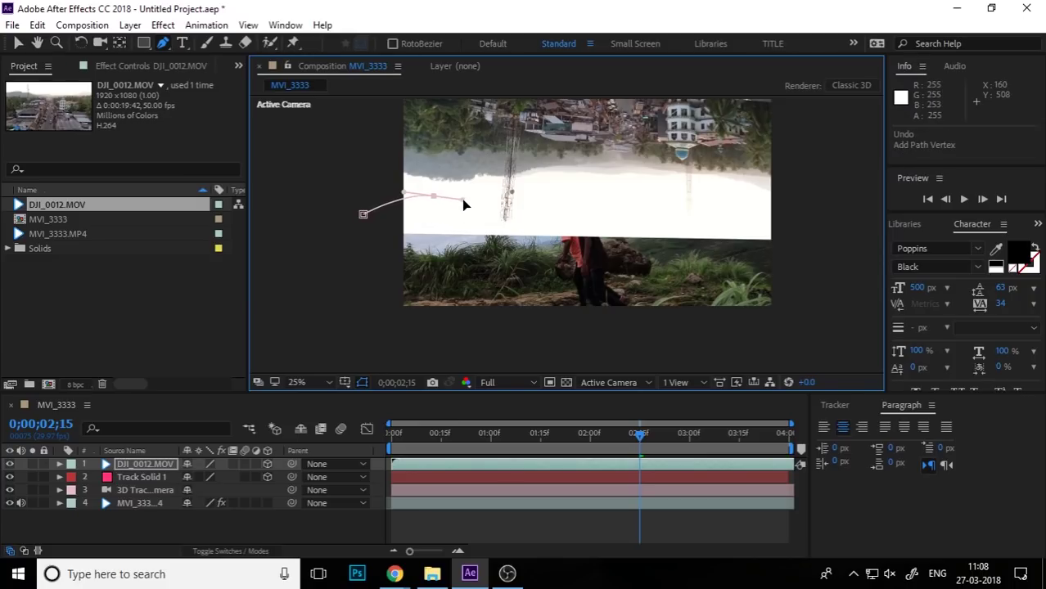
drag(515, 235, 581, 207)
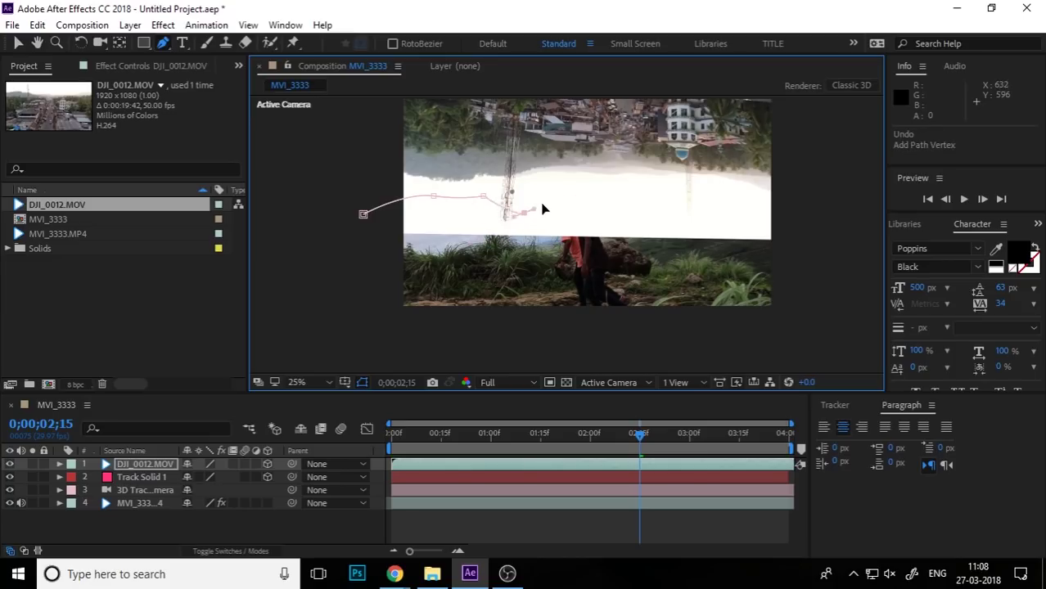
drag(580, 207, 565, 192)
- Extend the mask right along the ridge, around the lower right and bottom, and close it
click(616, 192)
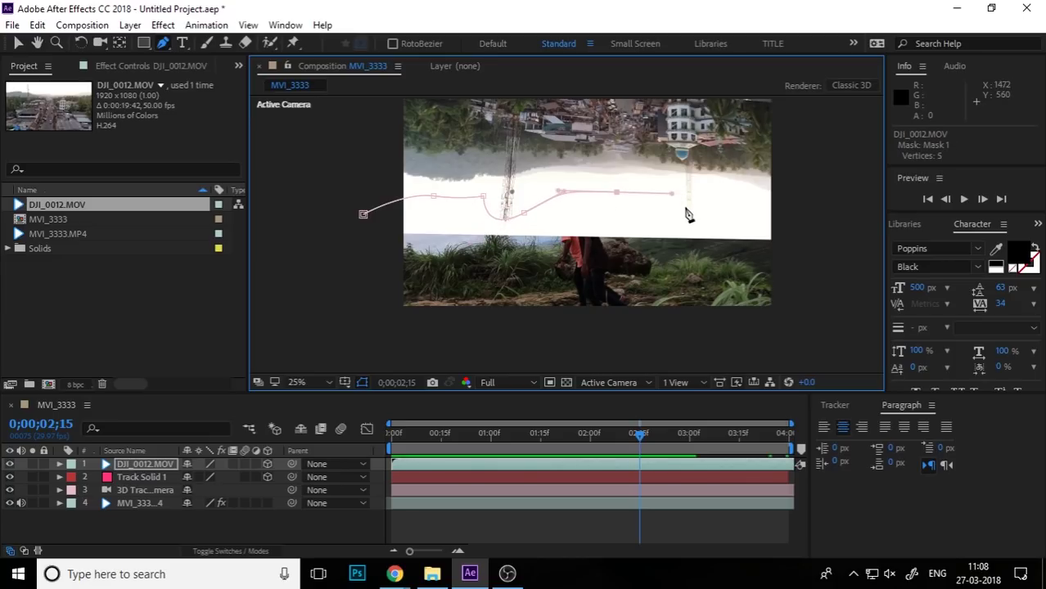
drag(684, 207, 695, 207)
click(799, 209)
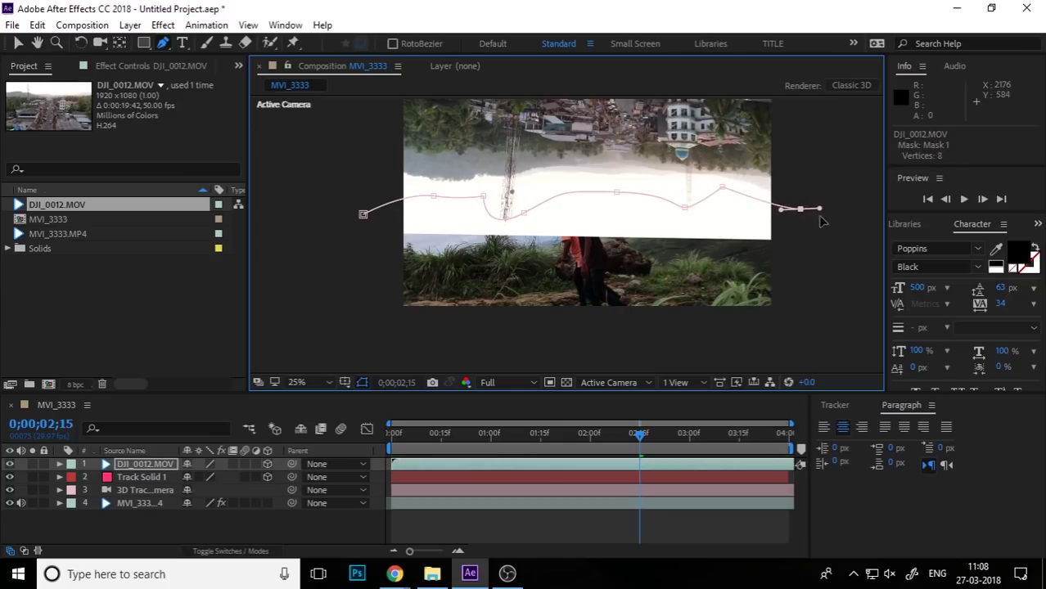
click(823, 258)
drag(694, 324, 599, 324)
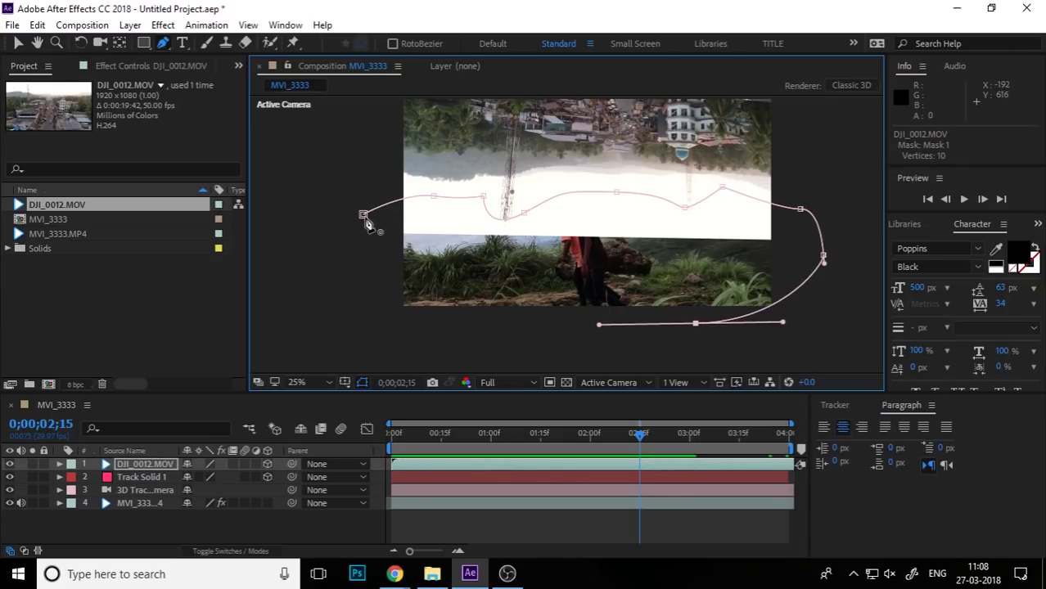
drag(362, 214, 365, 121)
- Return to the Selection tool, reselect DJI_0012.MOV and expand its properties
click(18, 43)
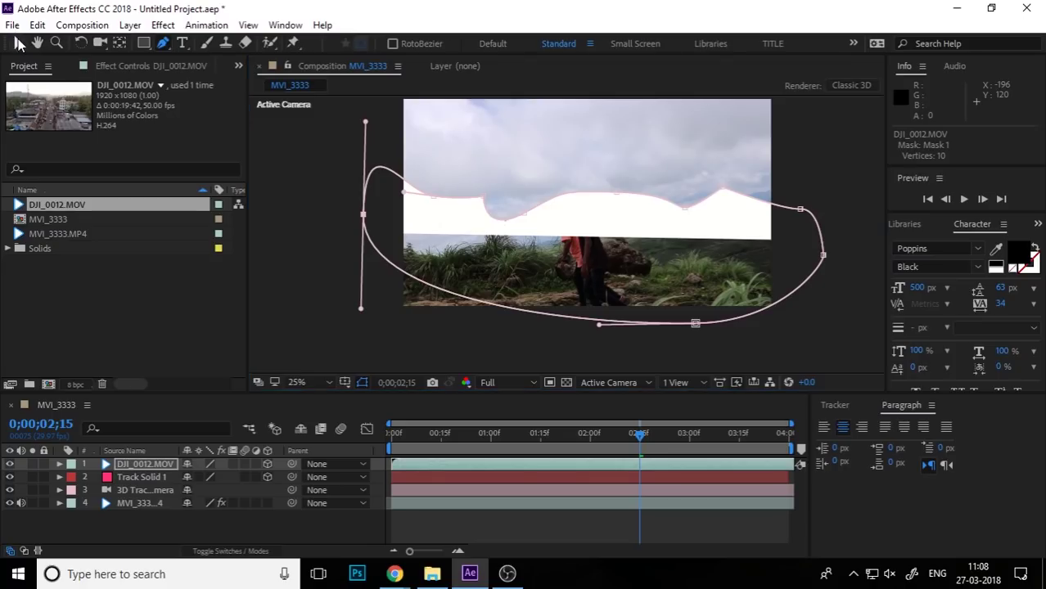
click(528, 280)
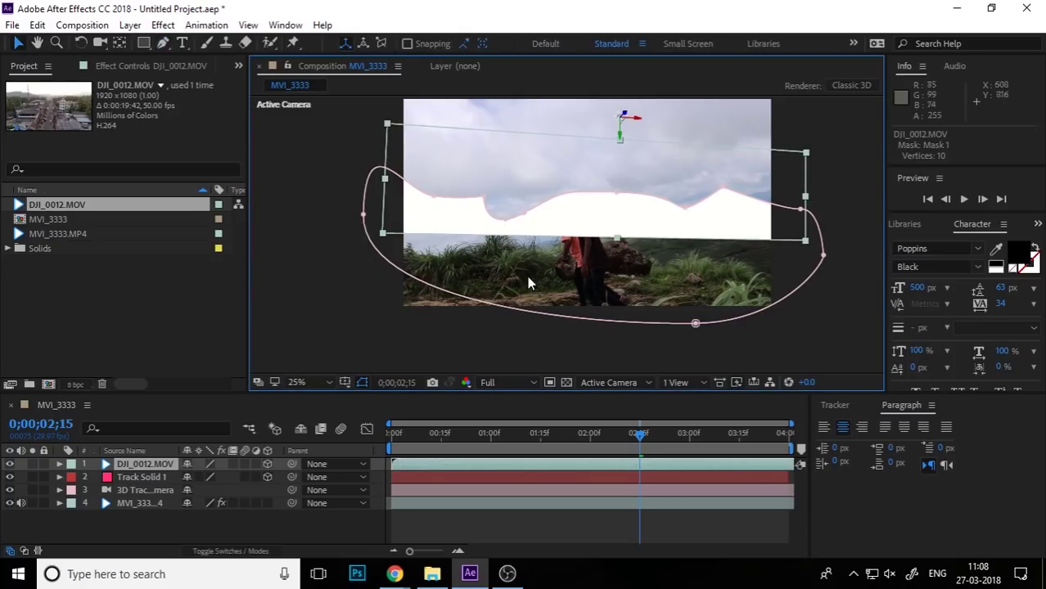
click(812, 319)
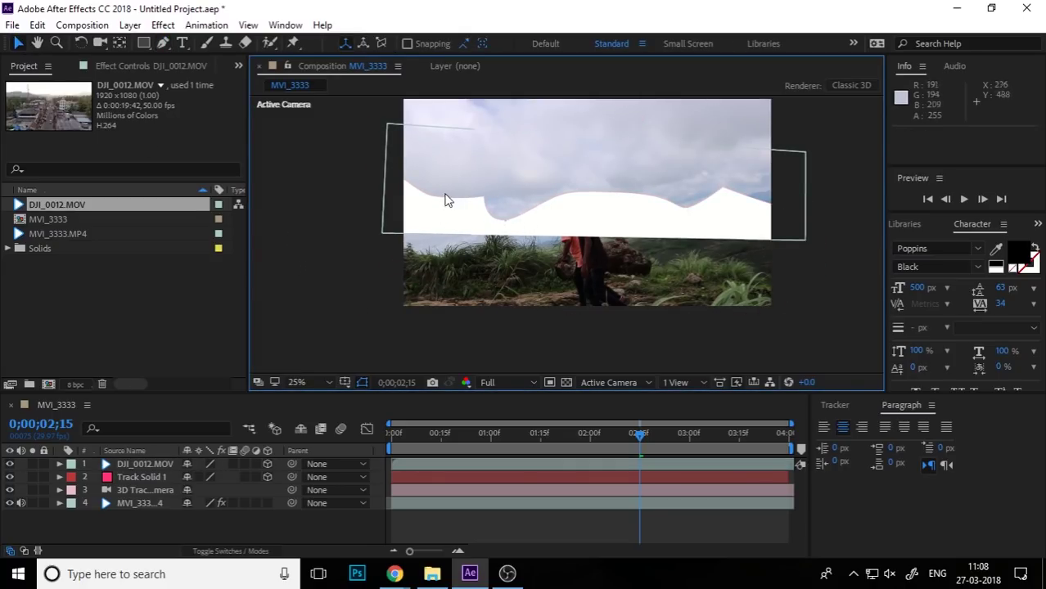
click(523, 207)
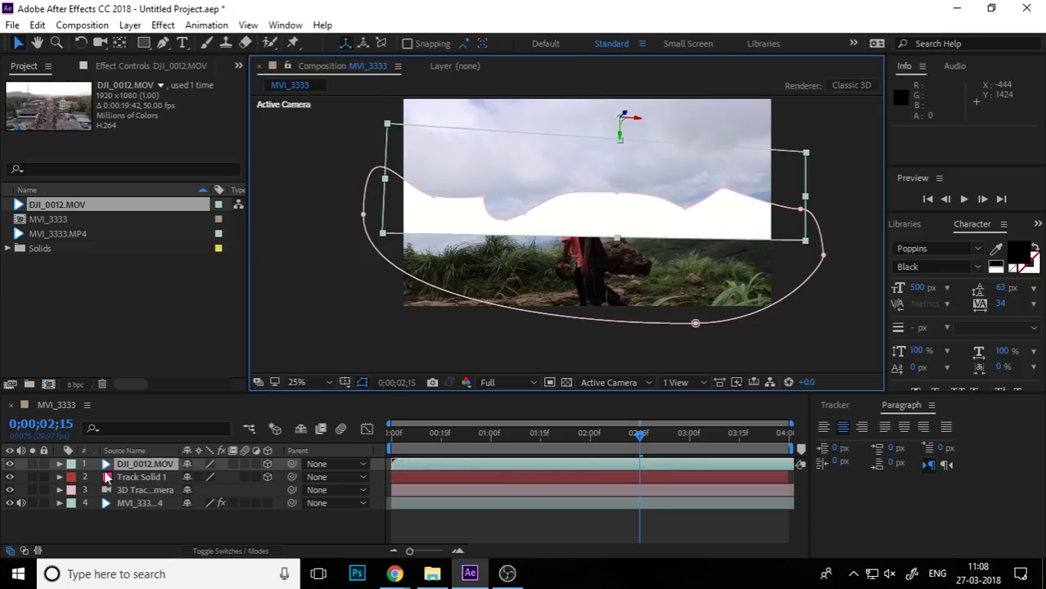
click(59, 464)
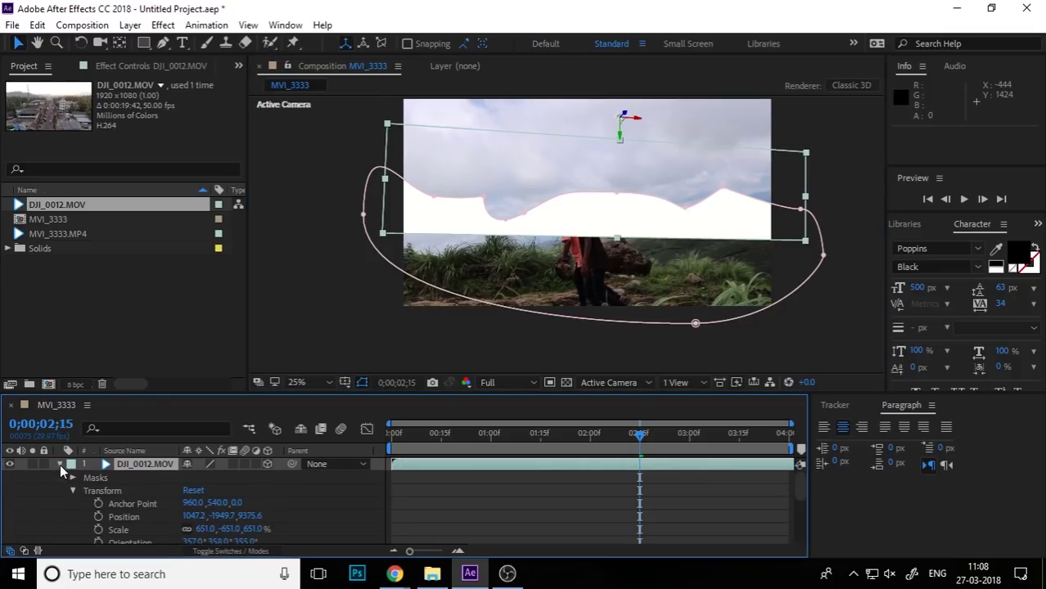
- Invert Mask 1 on DJI_0012.MOV and feather its edge to about 148 pixels
click(74, 489)
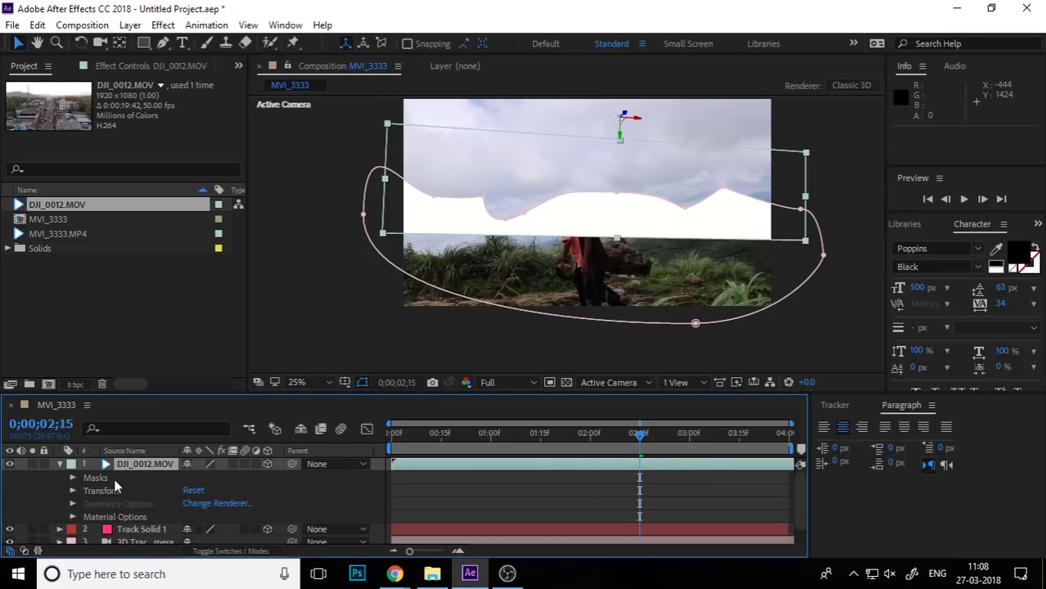
click(72, 478)
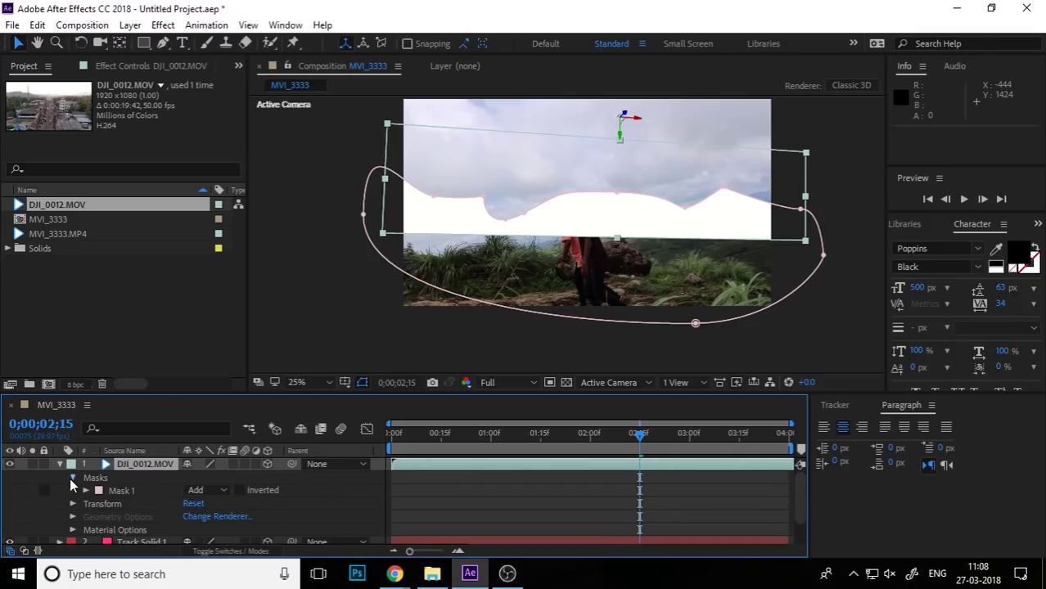
click(241, 490)
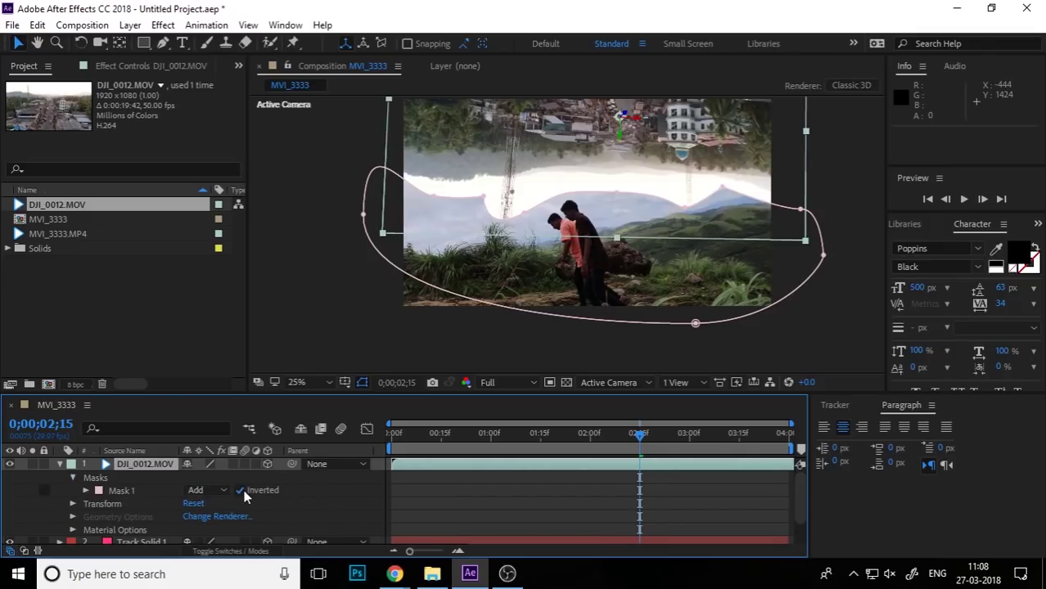
click(85, 490)
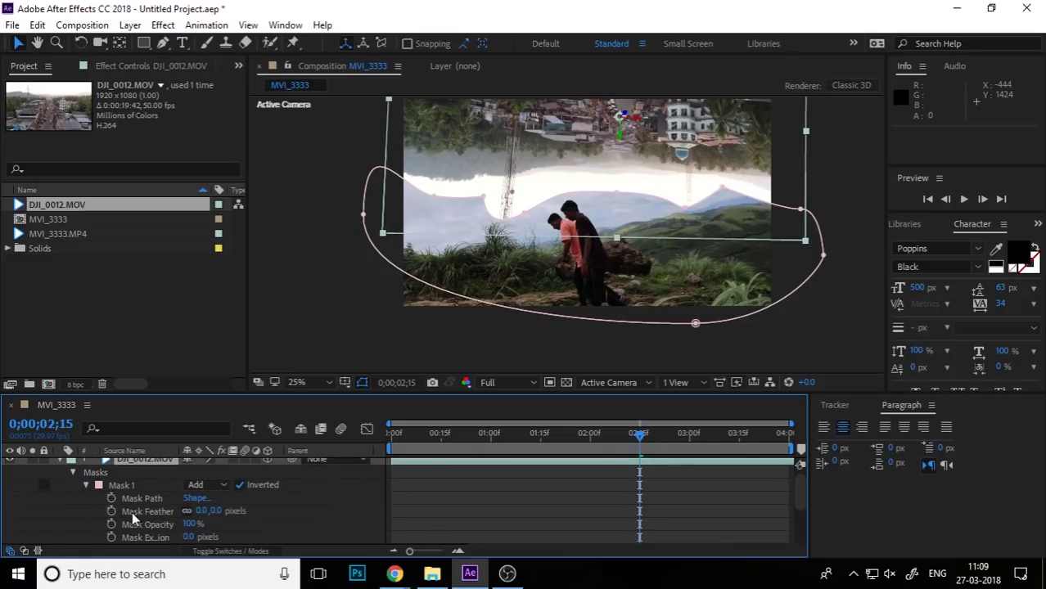
drag(215, 510, 329, 514)
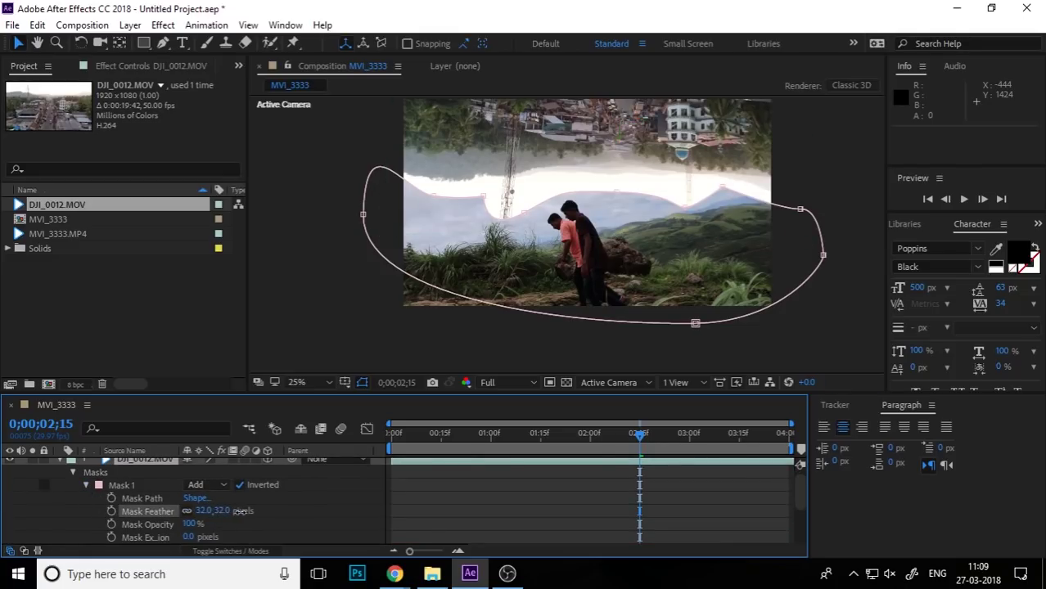
drag(330, 514, 362, 510)
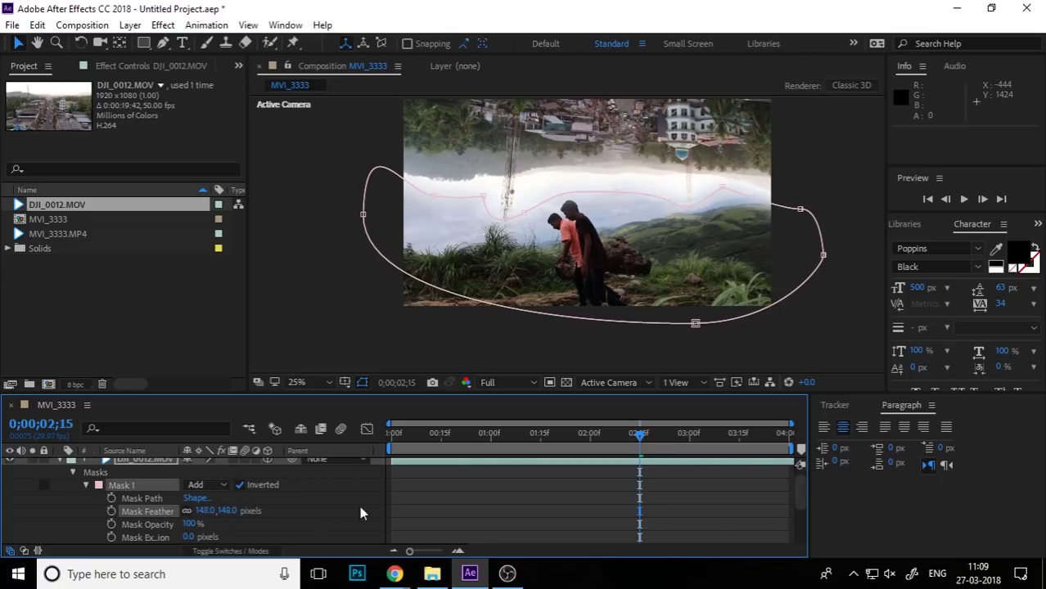
- Move the drone city layer higher in the composition
click(585, 219)
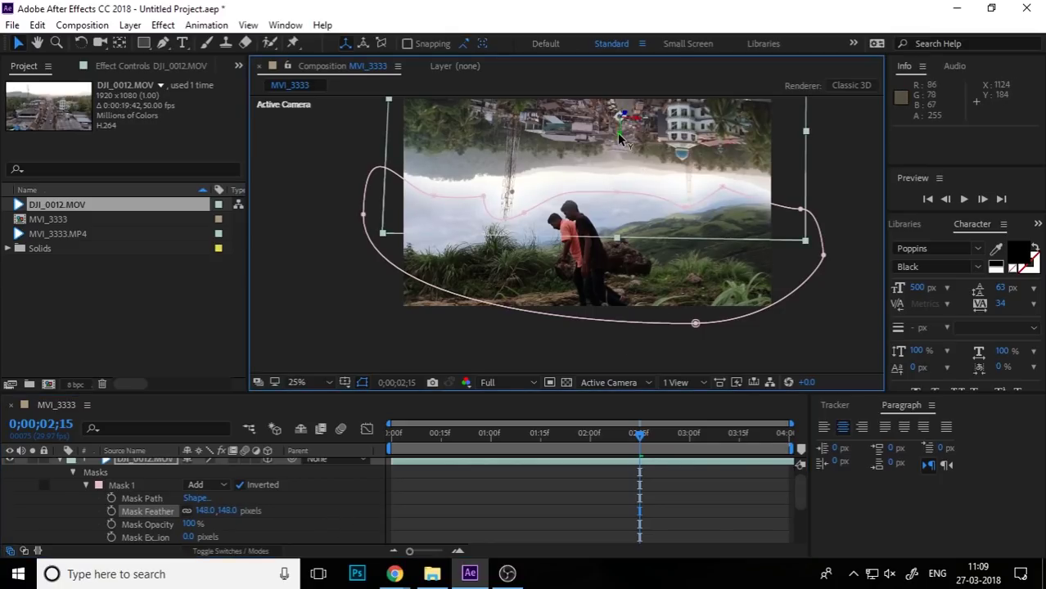
drag(586, 220, 614, 50)
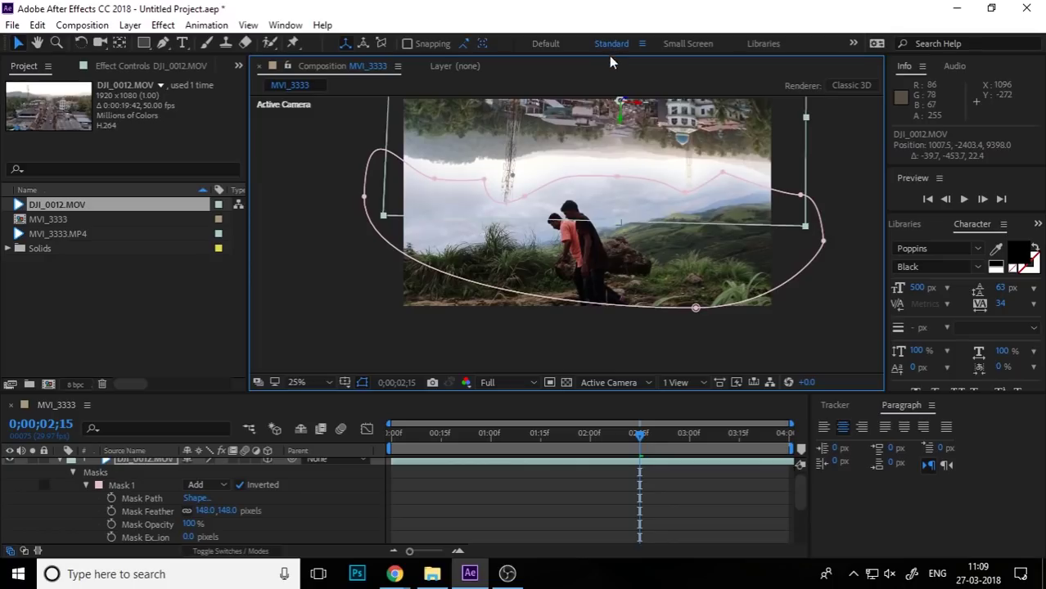
drag(610, 62, 618, 54)
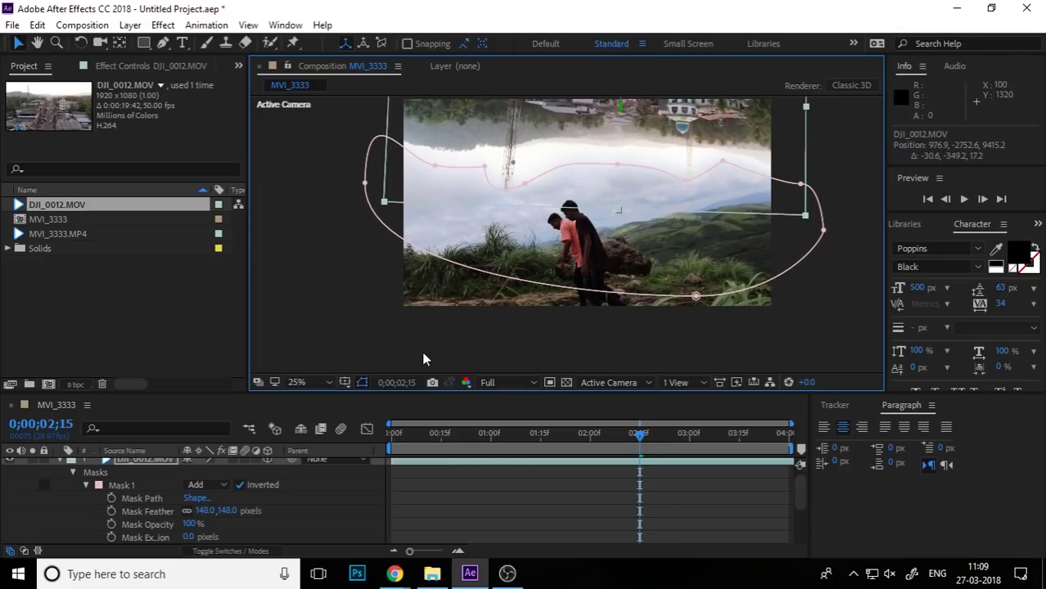
- Set the Mask Feather to about 279 pixels and collapse the layer's properties
drag(221, 511, 190, 510)
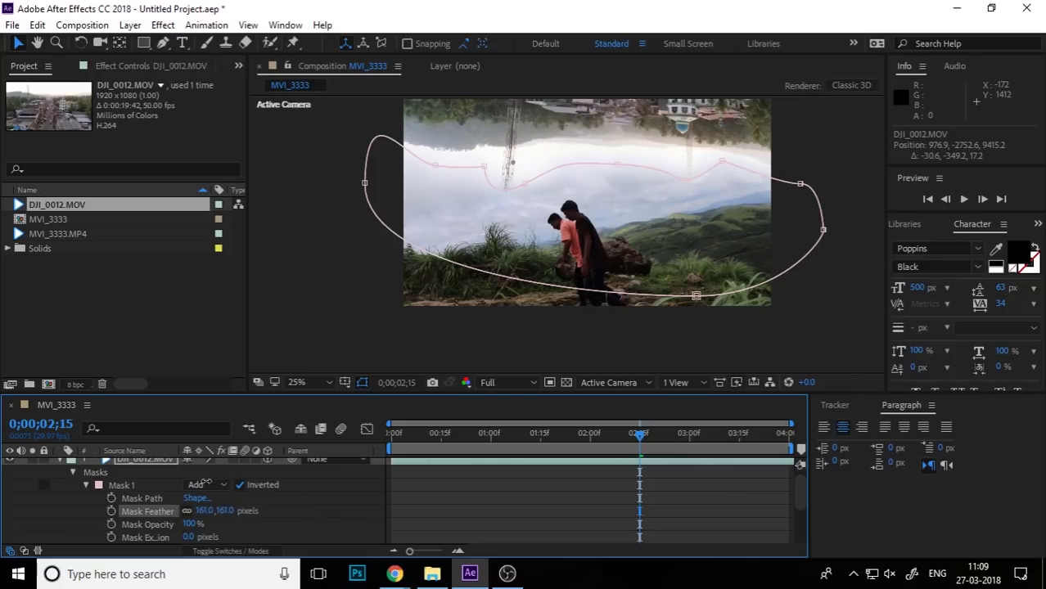
drag(333, 490, 333, 490)
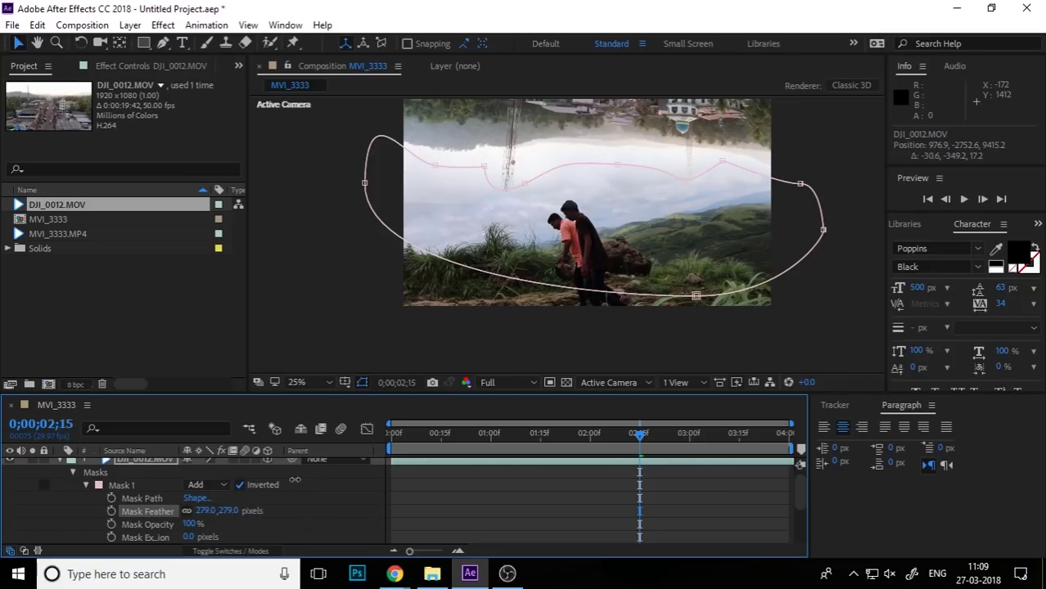
click(841, 287)
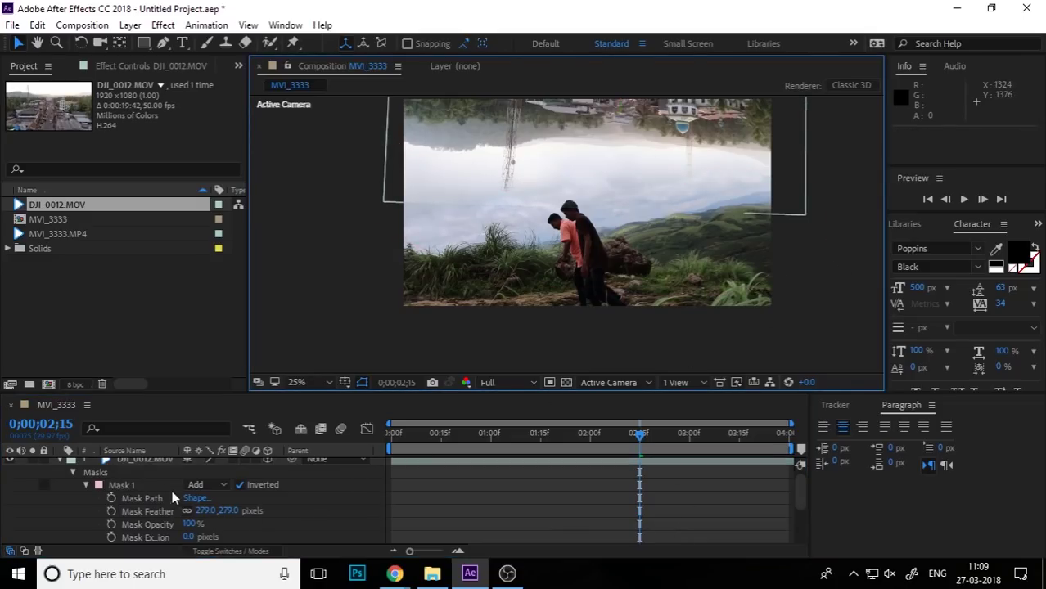
scroll(112, 484, up, 1)
click(59, 464)
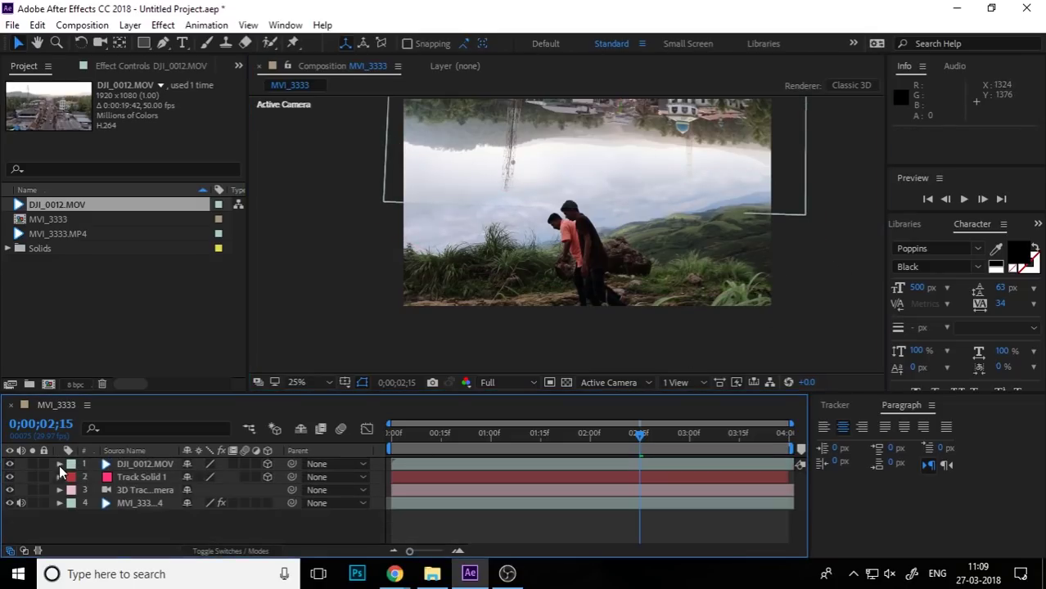
- Try Color Balance (HLS) on DJI_0012.MOV, undo it, and apply Color Correction > Curves instead
click(118, 464)
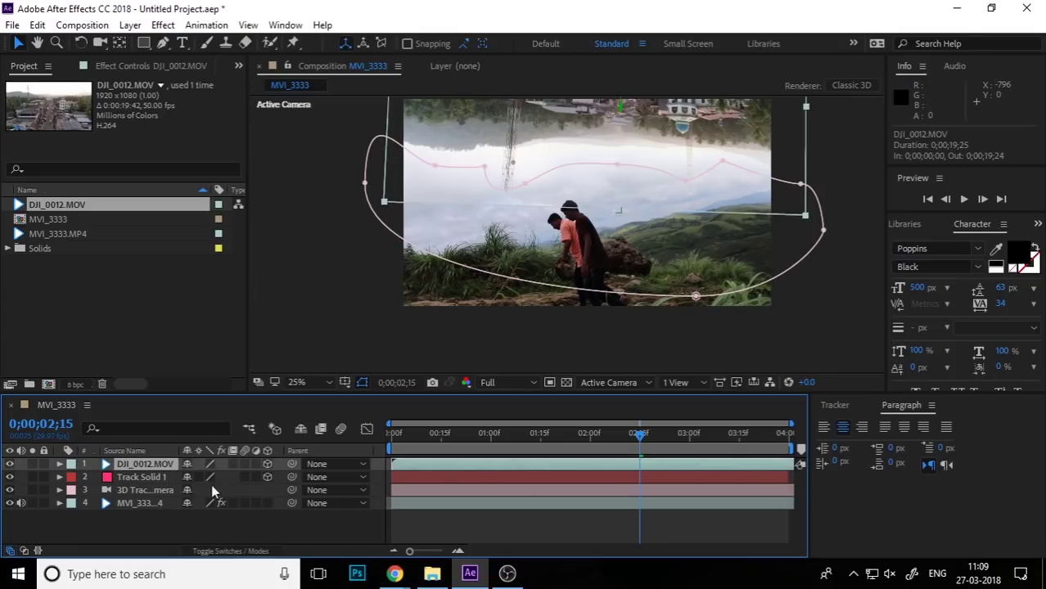
click(163, 24)
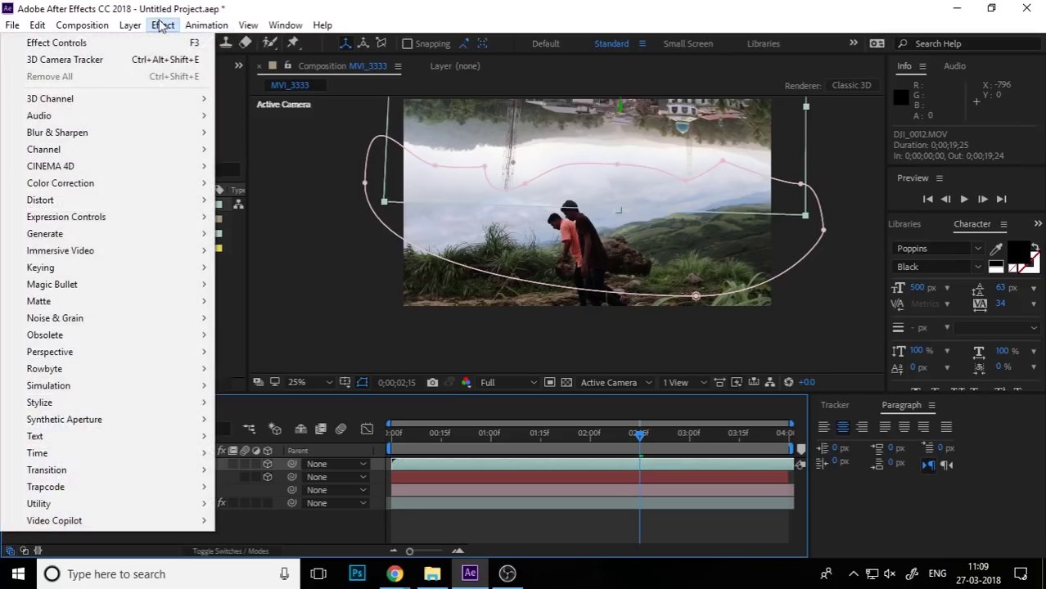
mouse_move(106, 188)
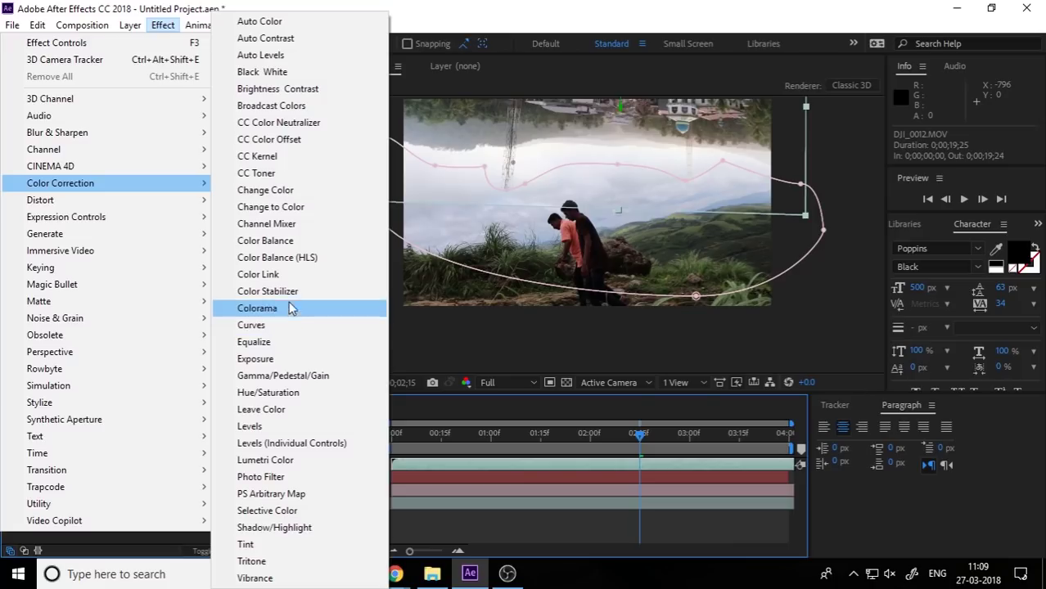
click(315, 257)
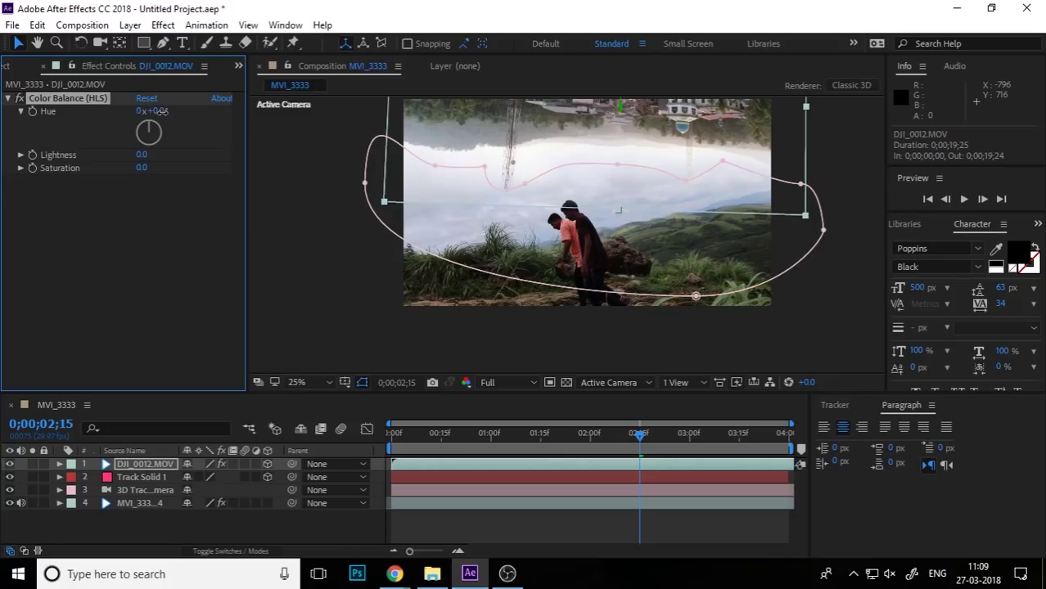
key(ctrl+z)
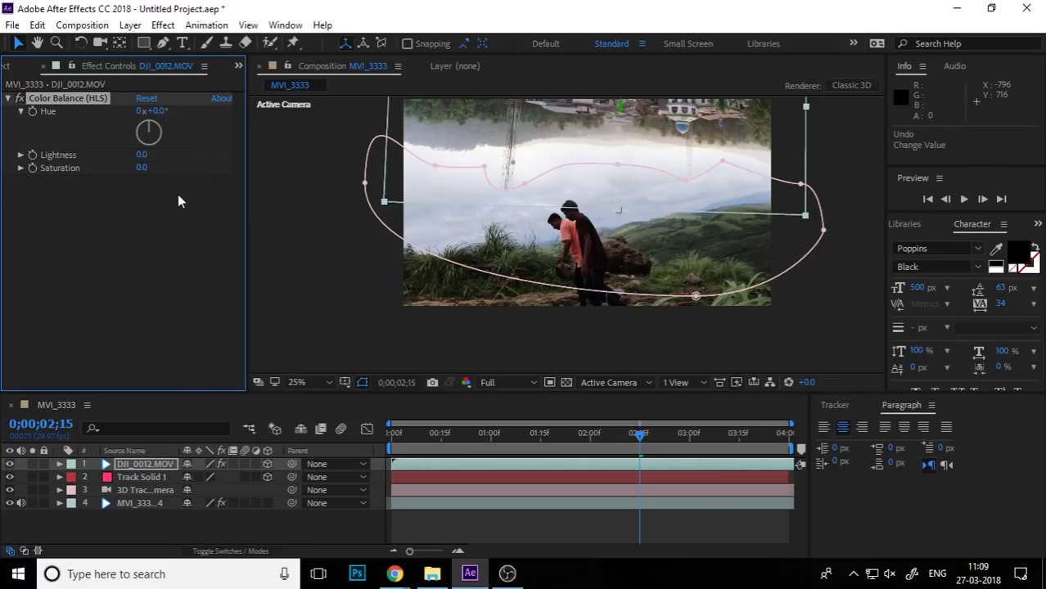
key(ctrl+z)
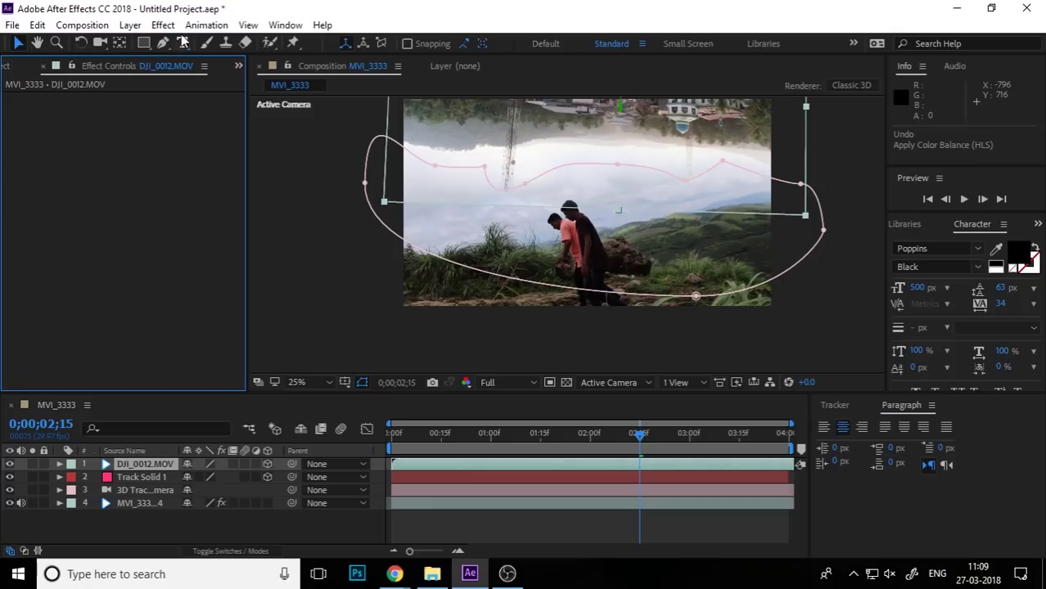
click(164, 25)
mouse_move(111, 190)
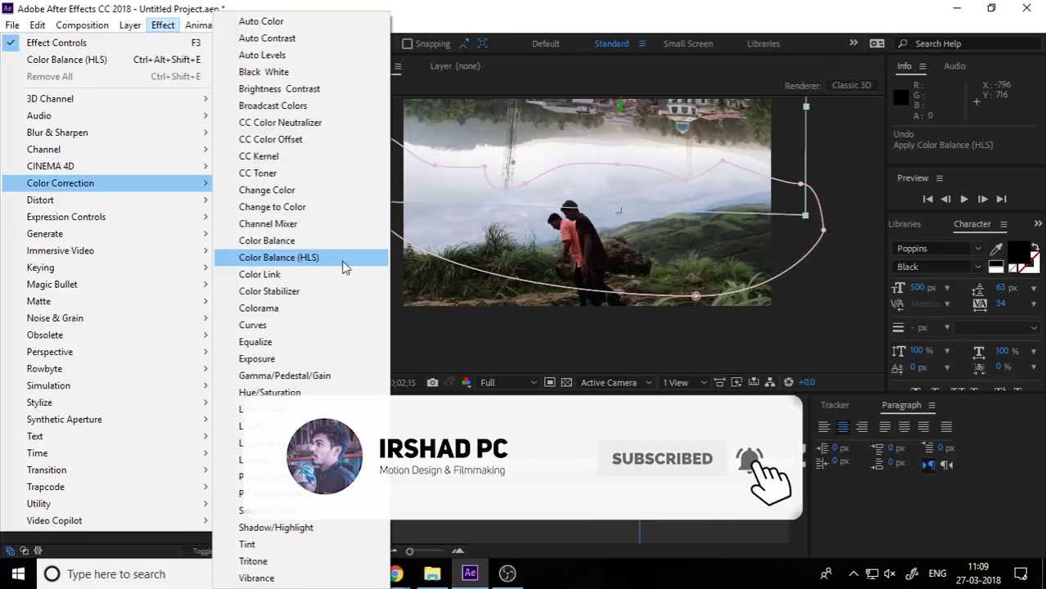
click(306, 325)
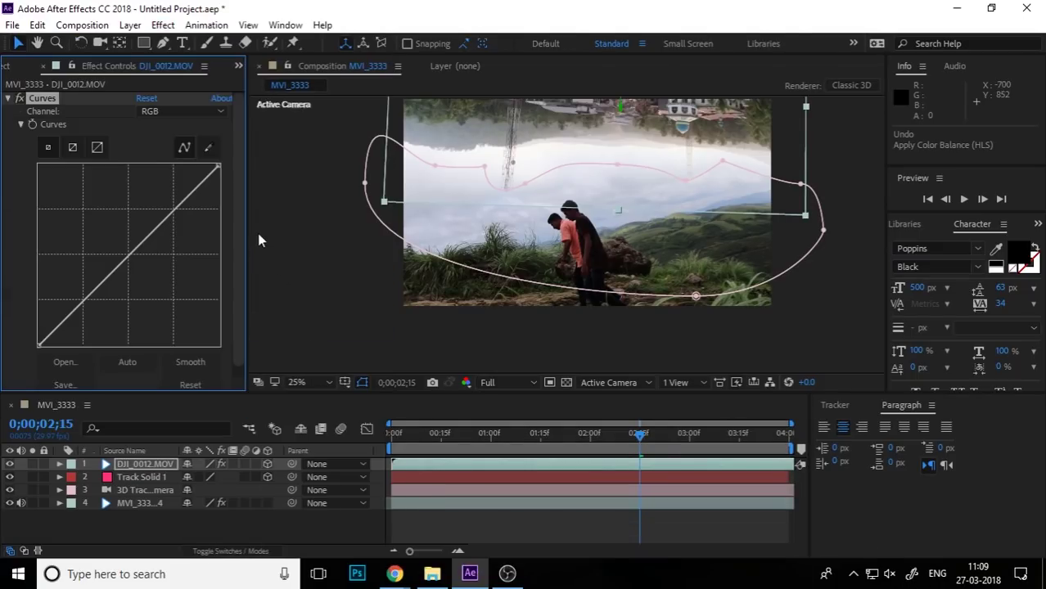
- Shape the RGB curve into a contrast S-curve with lowered shadows and raised highlights
click(183, 201)
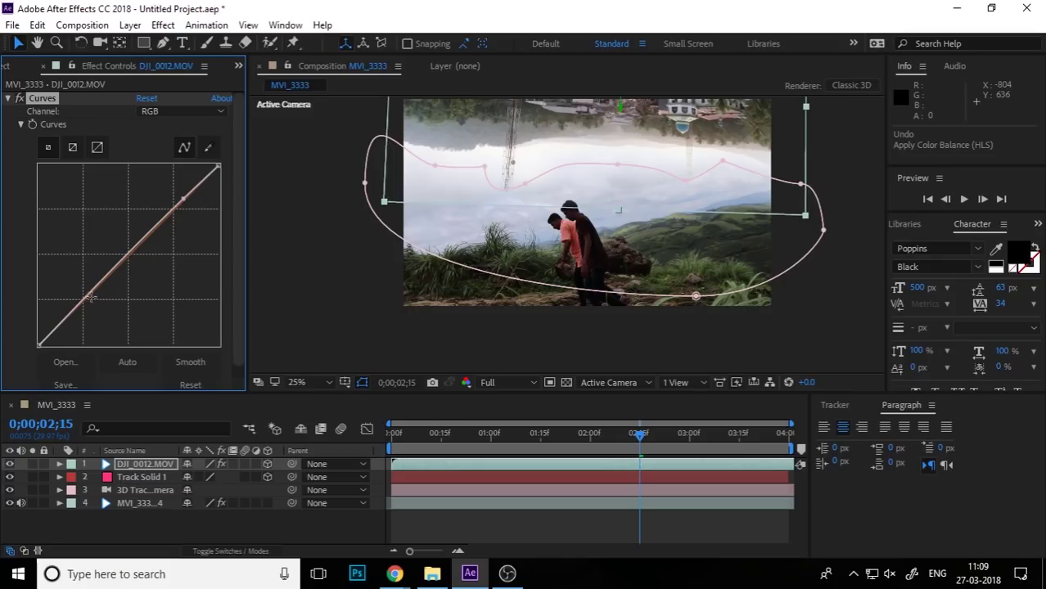
drag(95, 287, 96, 294)
mouse_move(187, 203)
mouse_down()
mouse_move(194, 214)
mouse_move(172, 190)
mouse_up()
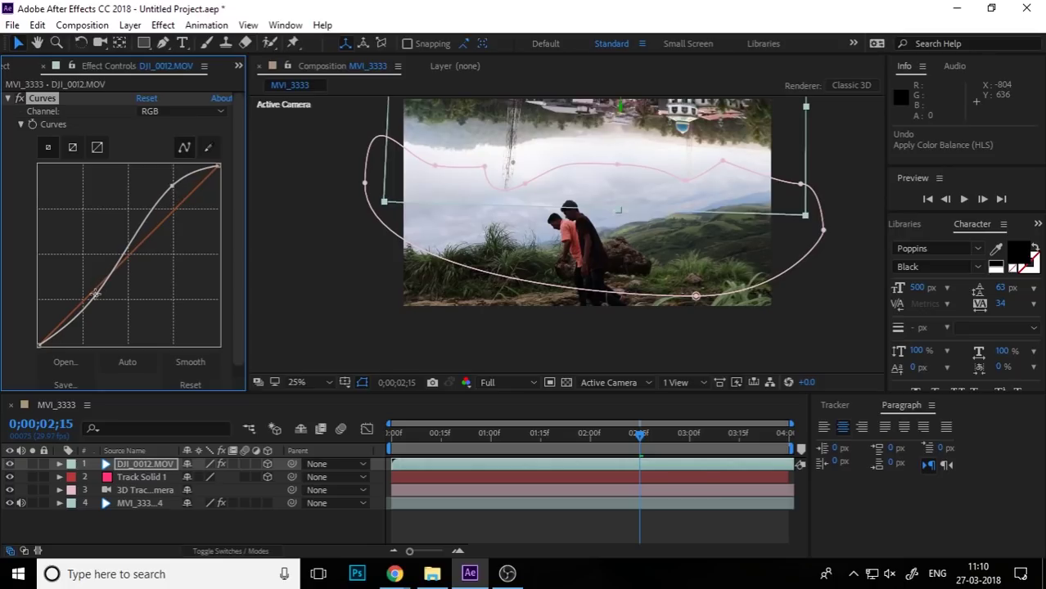
drag(96, 293, 99, 301)
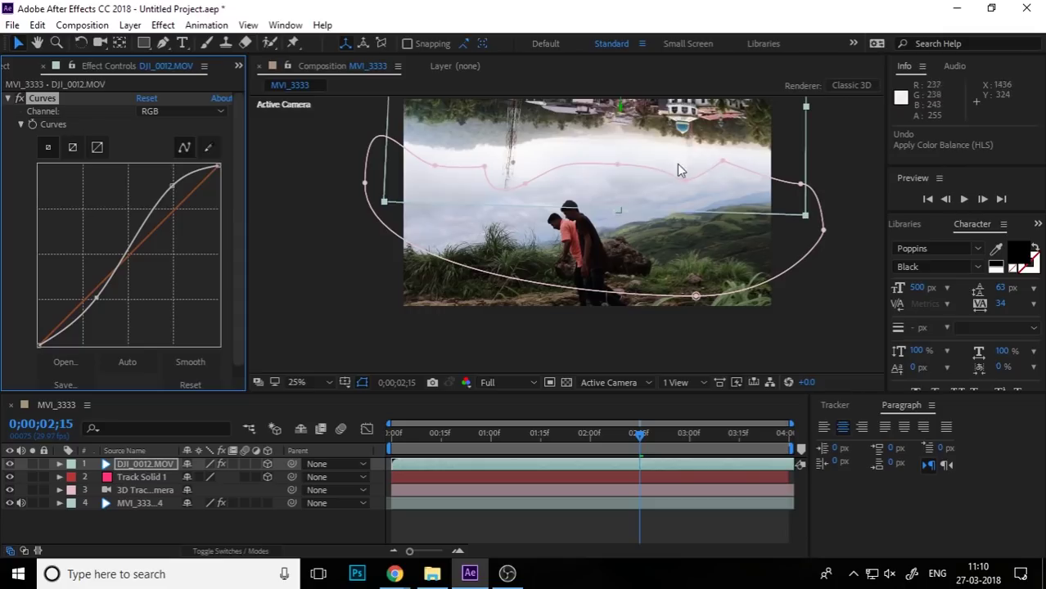
- Pull down the Red channel's highlights, then move the drone layer slightly lower
key(alt+3)
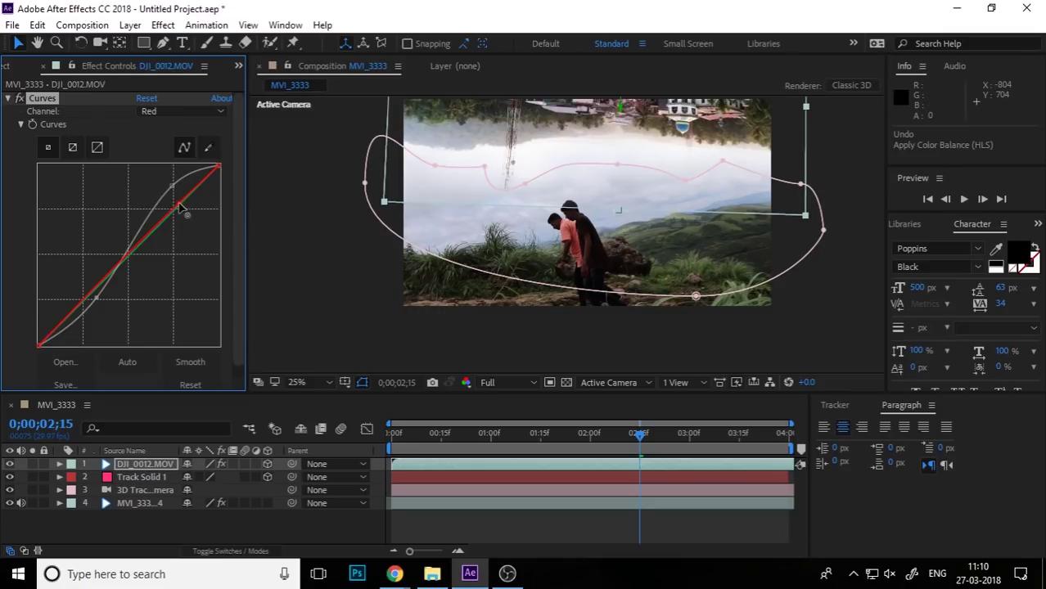
drag(180, 207, 188, 214)
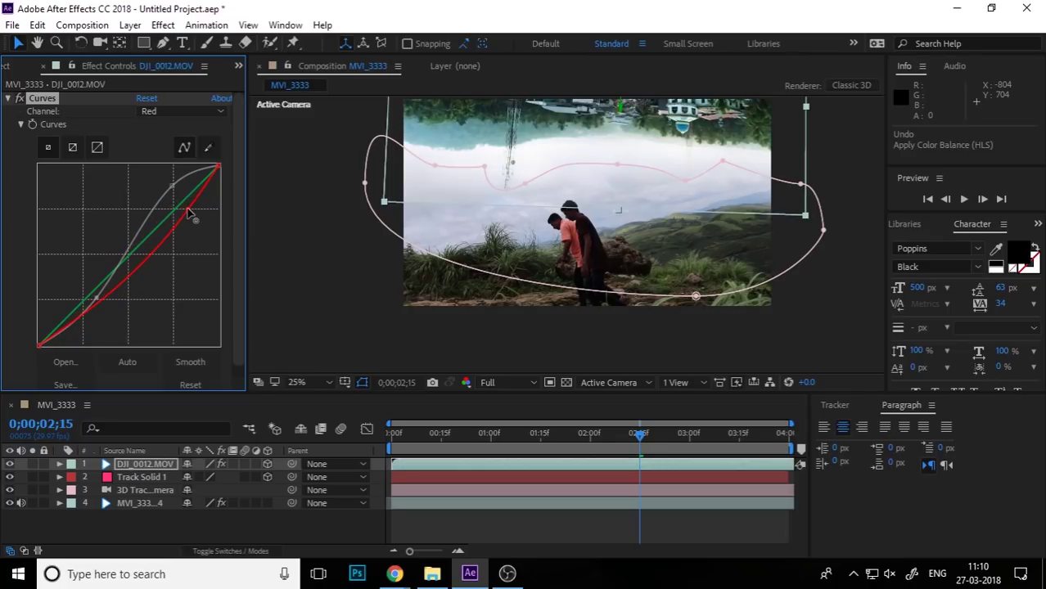
drag(101, 303, 92, 291)
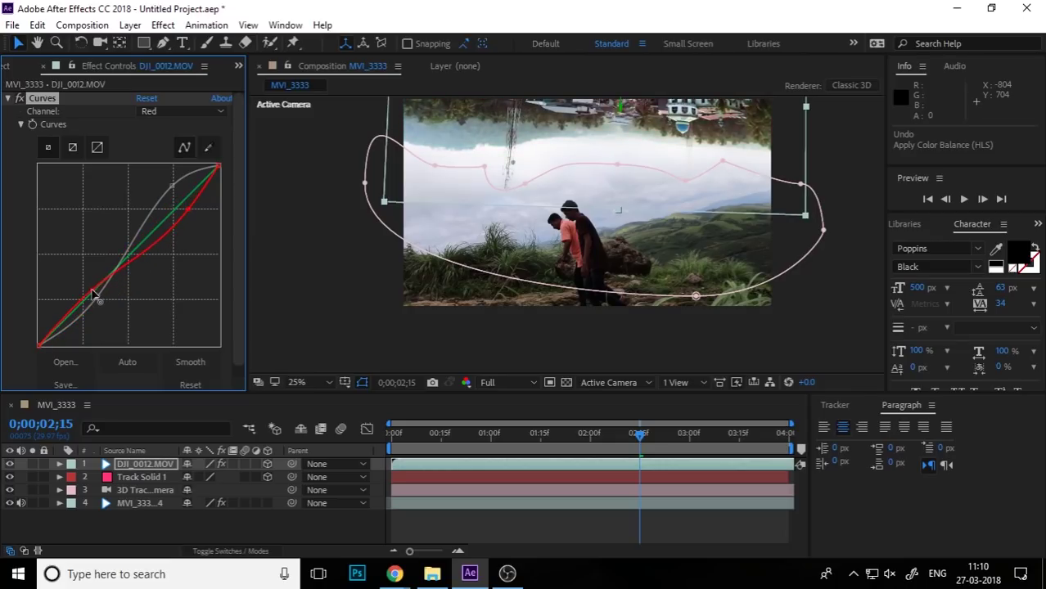
mouse_move(186, 210)
mouse_down()
mouse_move(189, 219)
mouse_move(186, 205)
mouse_up()
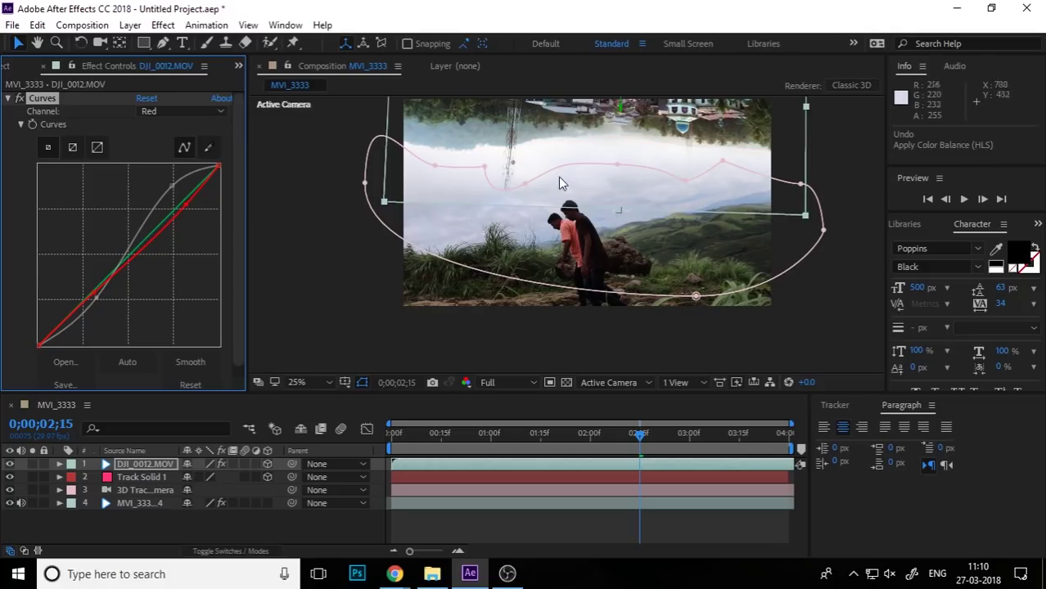
mouse_move(617, 117)
mouse_down()
mouse_move(608, 237)
mouse_move(590, 141)
mouse_up()
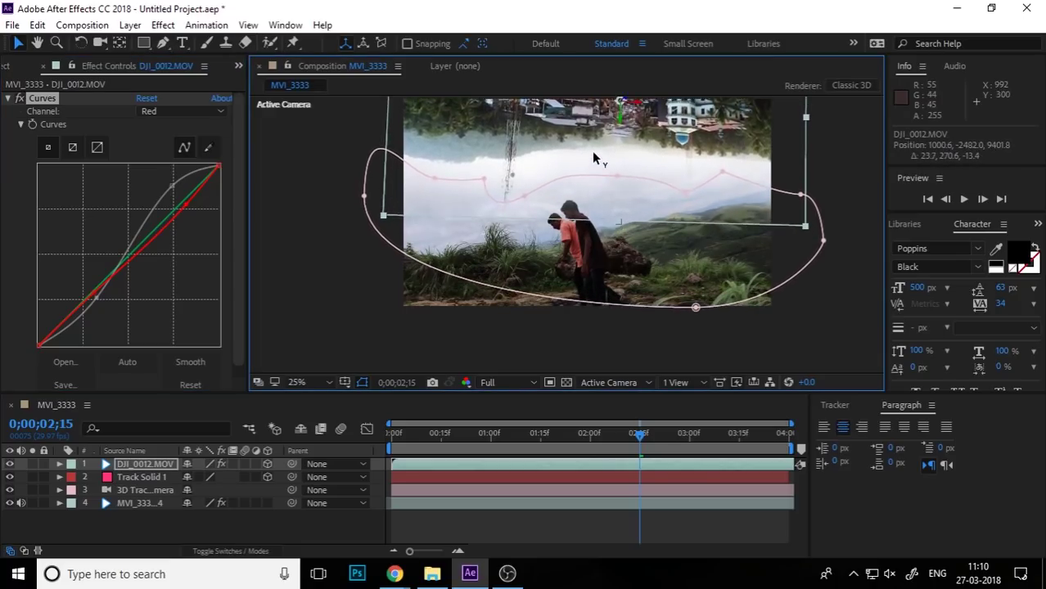
mouse_move(590, 141)
mouse_down()
mouse_move(586, 169)
mouse_move(587, 144)
mouse_up()
- RAM-preview the composite from frame 0, then select the drone layer to show its mask vertices
click(836, 269)
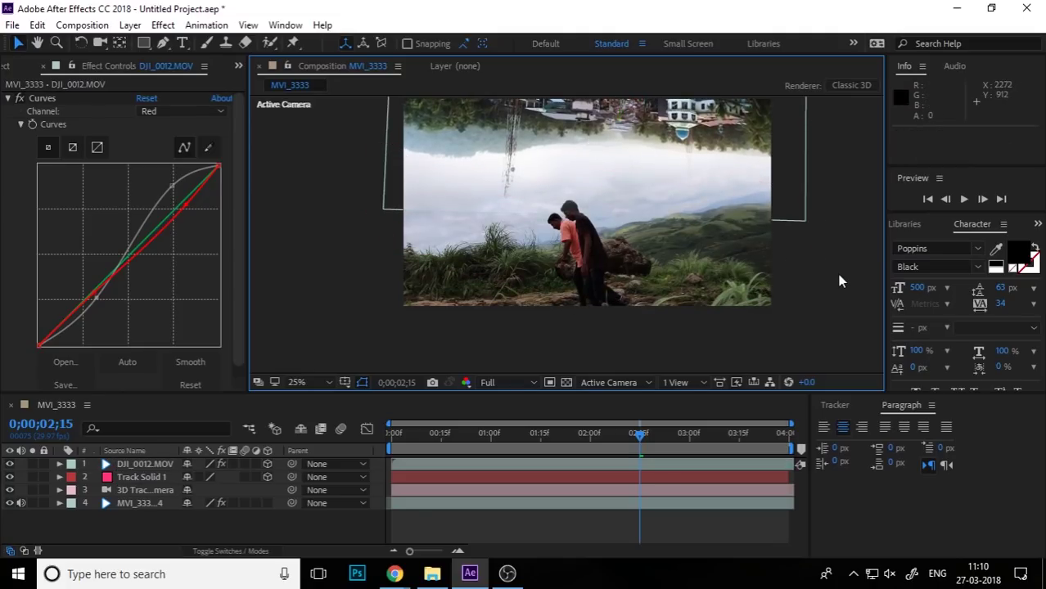
drag(584, 432, 250, 464)
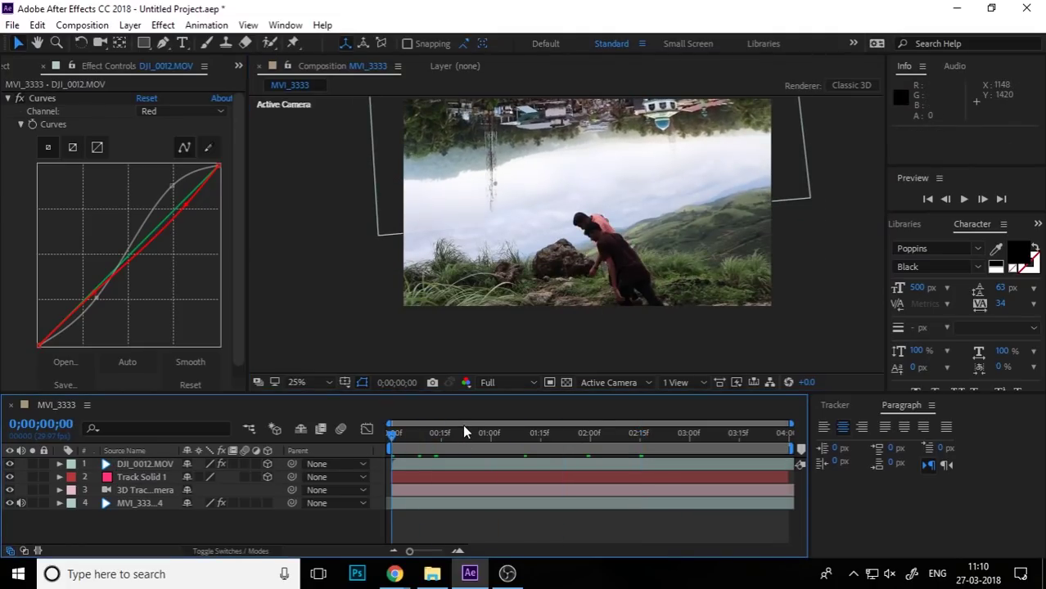
key(space)
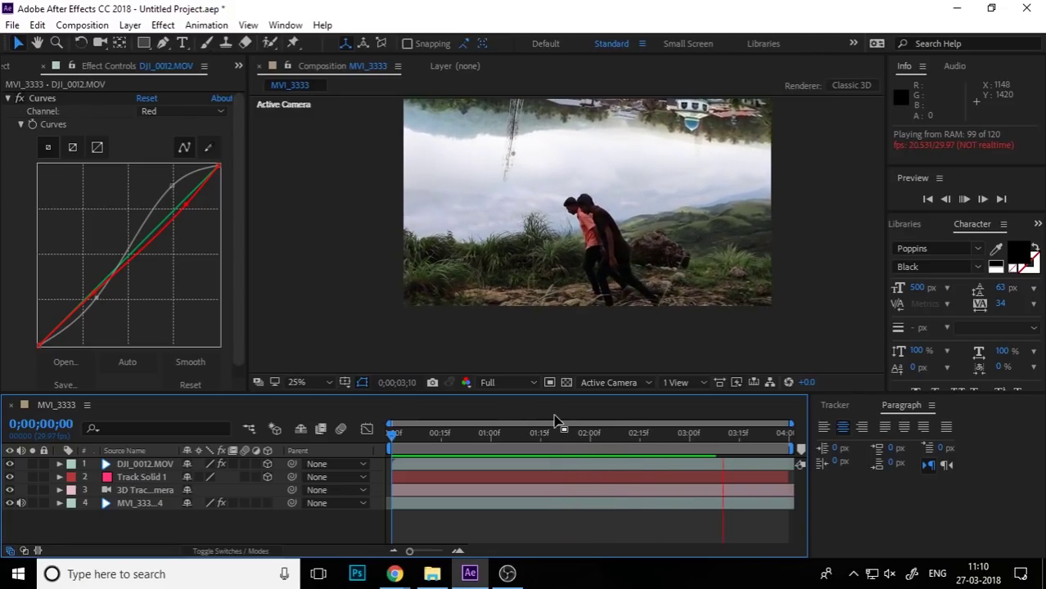
click(524, 245)
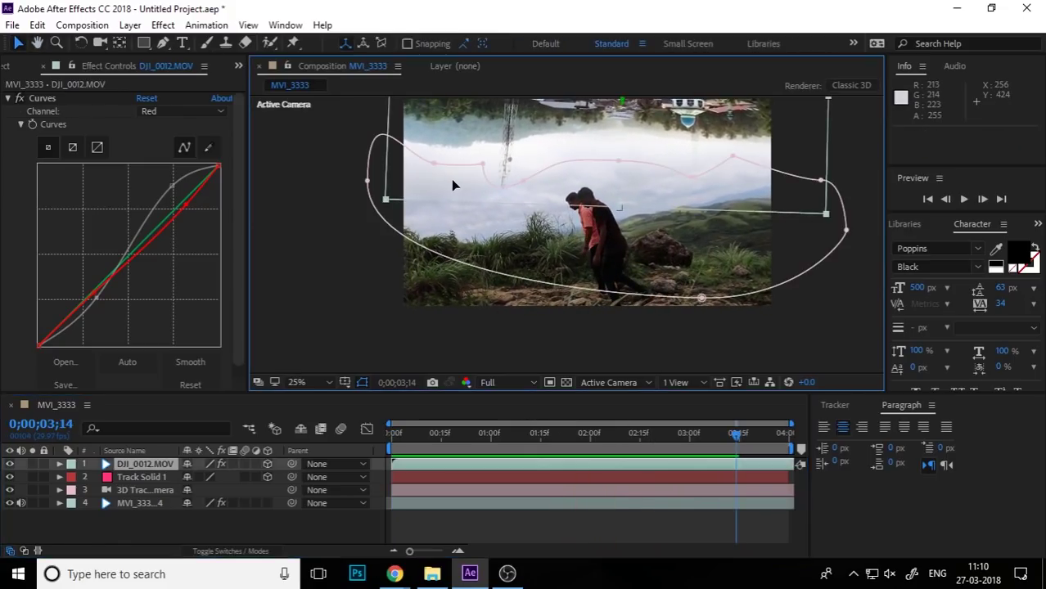
click(435, 147)
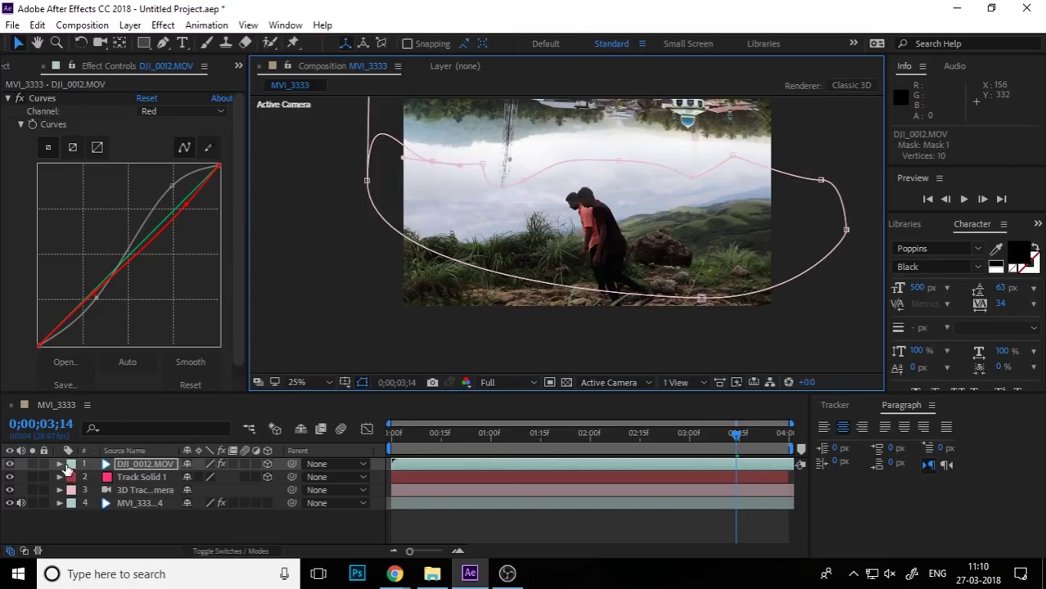
- Set Mask 1's feather to 134 pixels and its expansion to 39 pixels
key(m)
key(m)
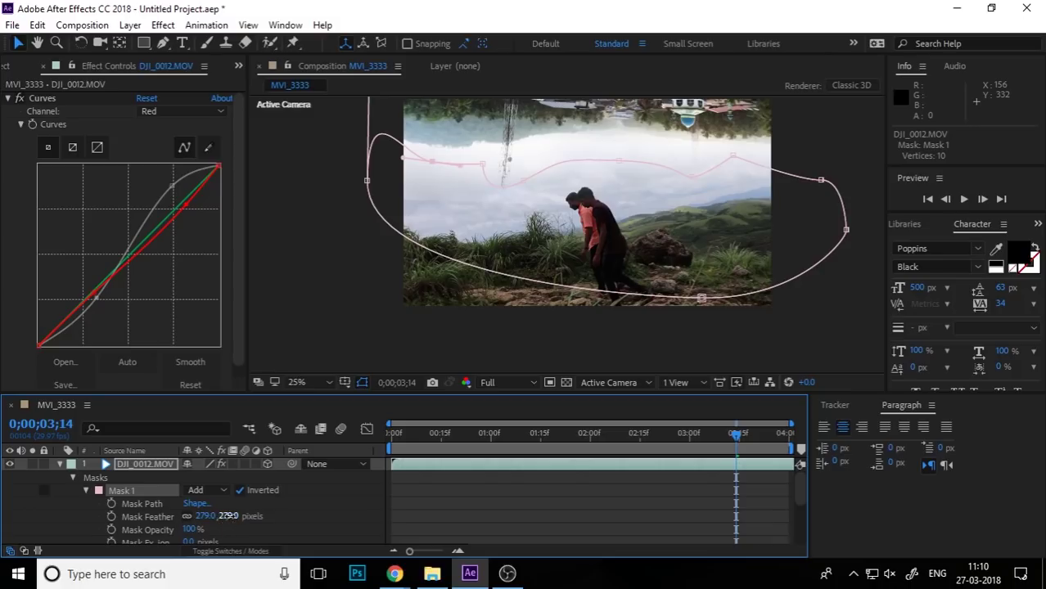
drag(229, 515, 146, 520)
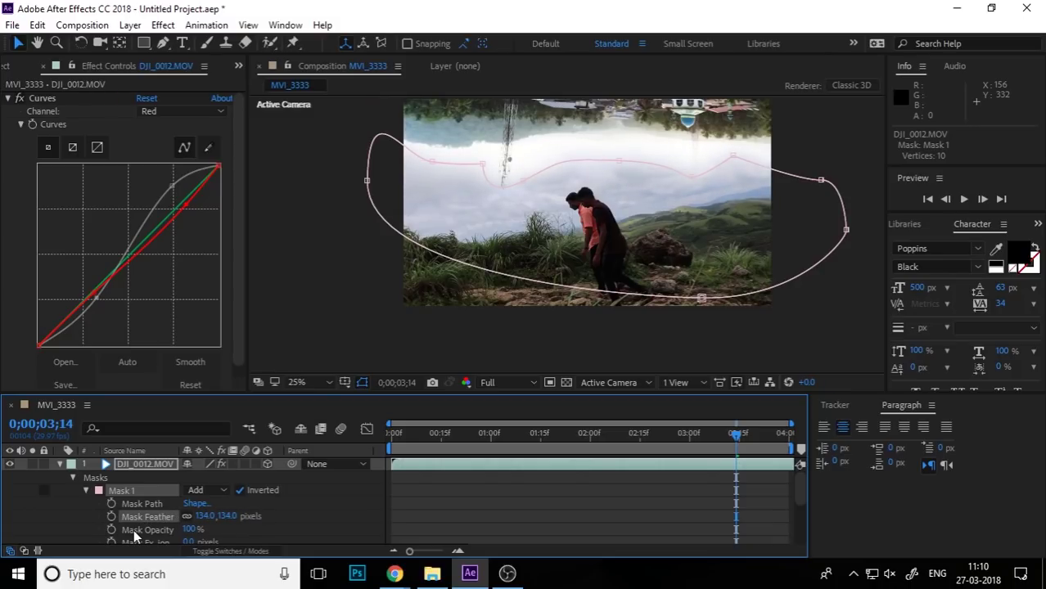
scroll(160, 536, down, 2)
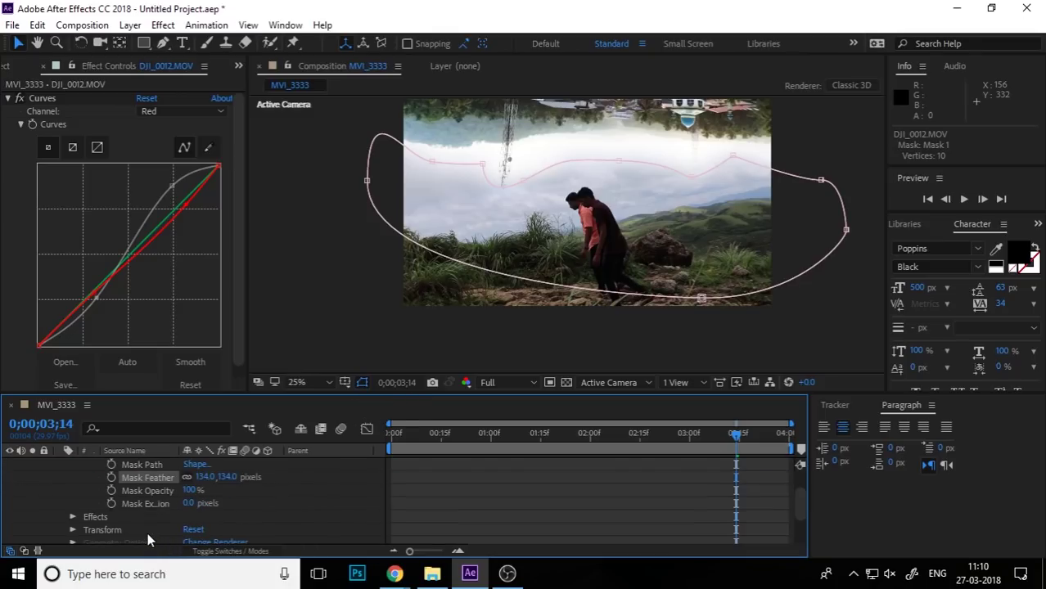
mouse_move(190, 507)
mouse_down()
mouse_move(158, 507)
mouse_move(222, 509)
mouse_up()
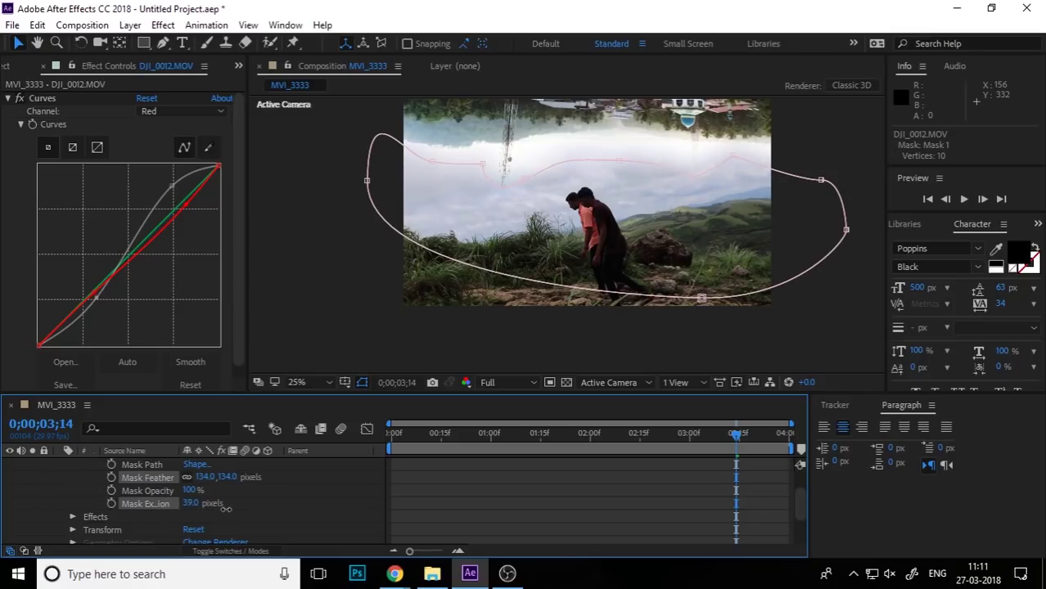
- Replay the refined composite from the start
click(586, 365)
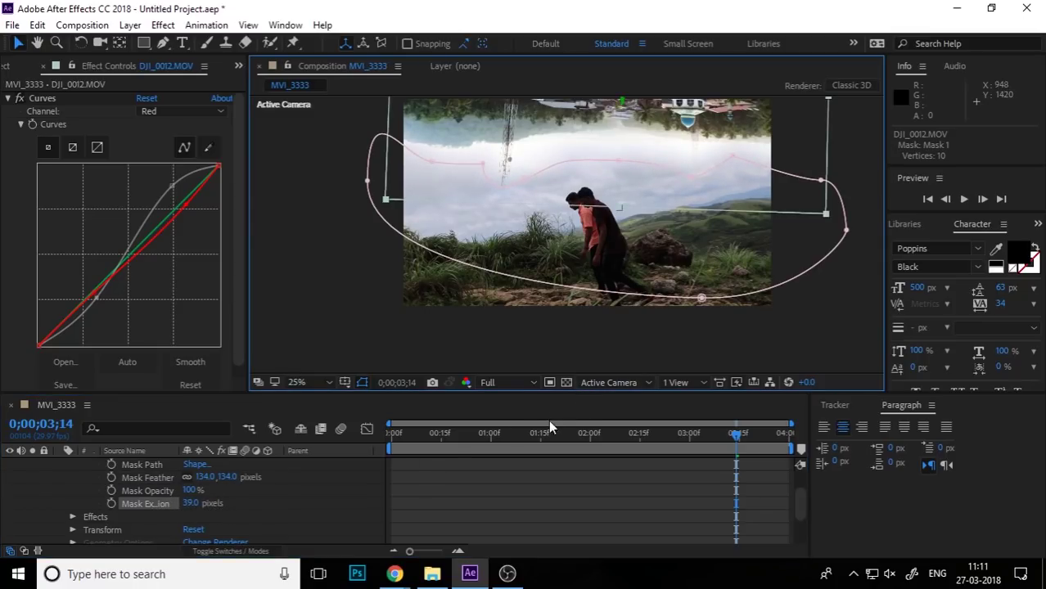
drag(548, 425, 391, 432)
key(space)
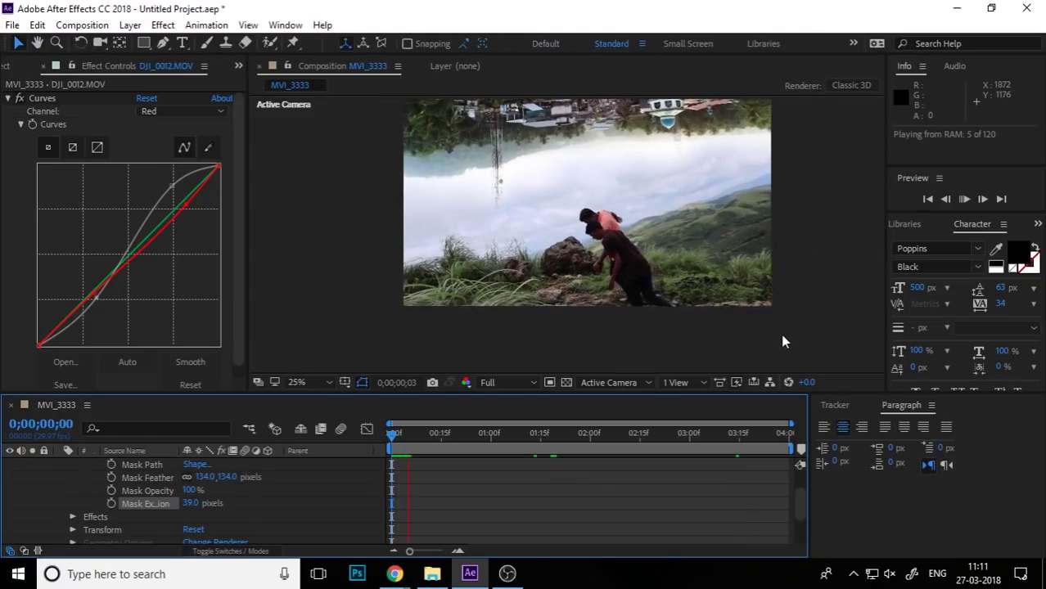